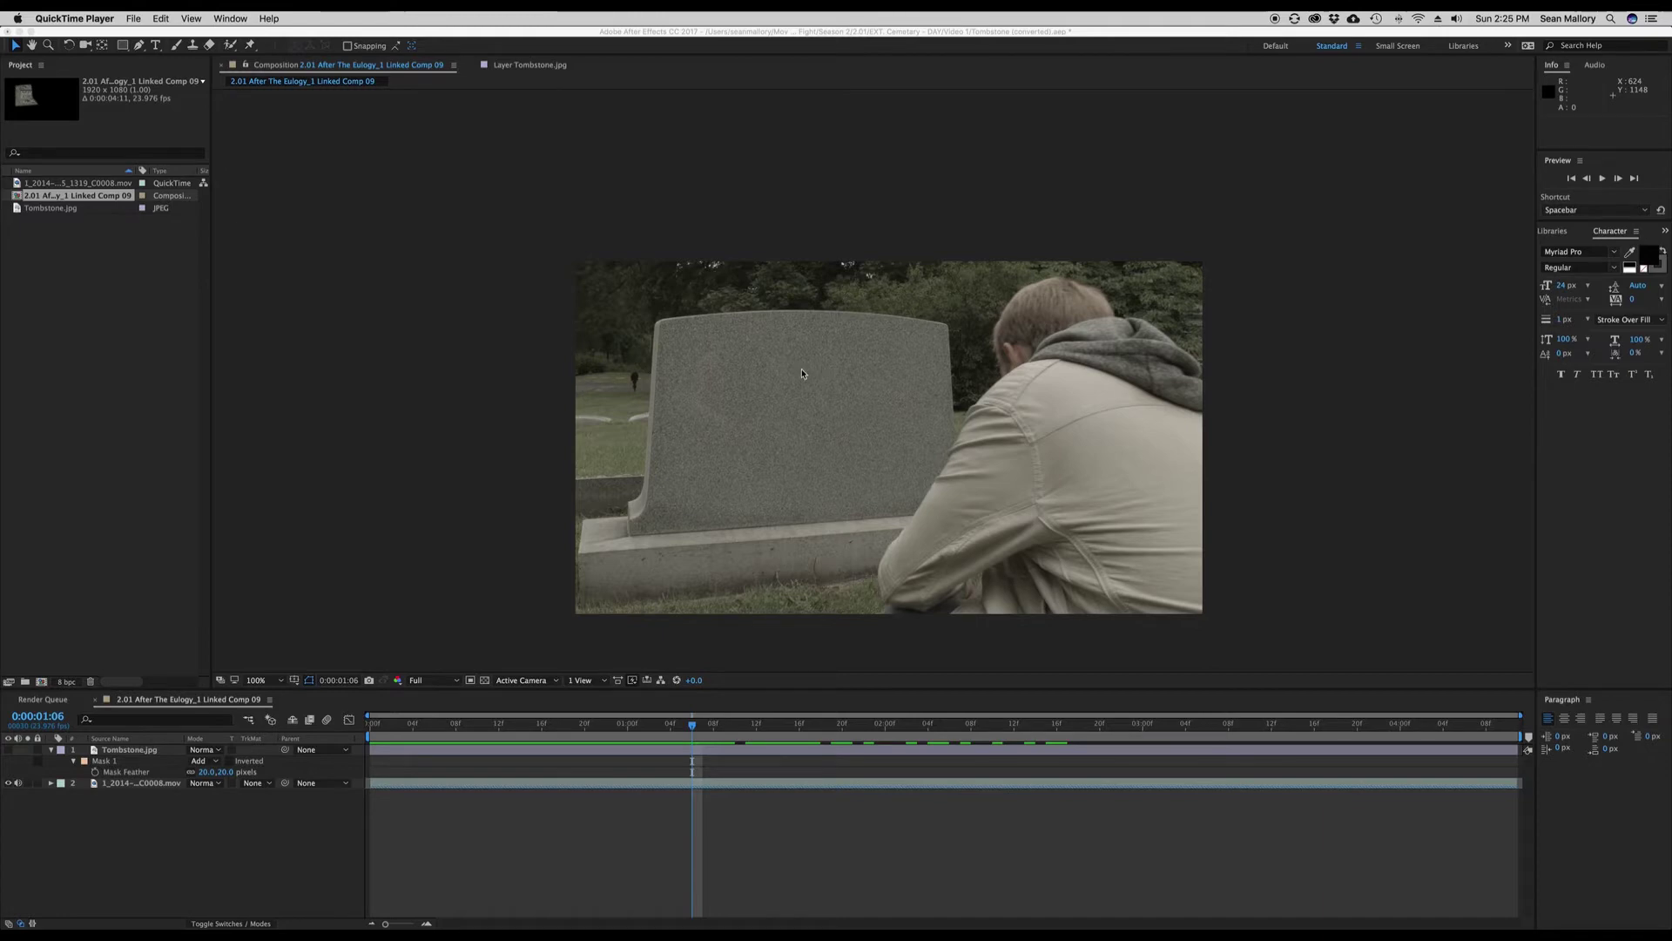
# Scrub and play the shot to watch the man bend over near the blank tombstone
pyautogui.scroll(2, 802, 374)
pyautogui.scroll(-1, 810, 501)
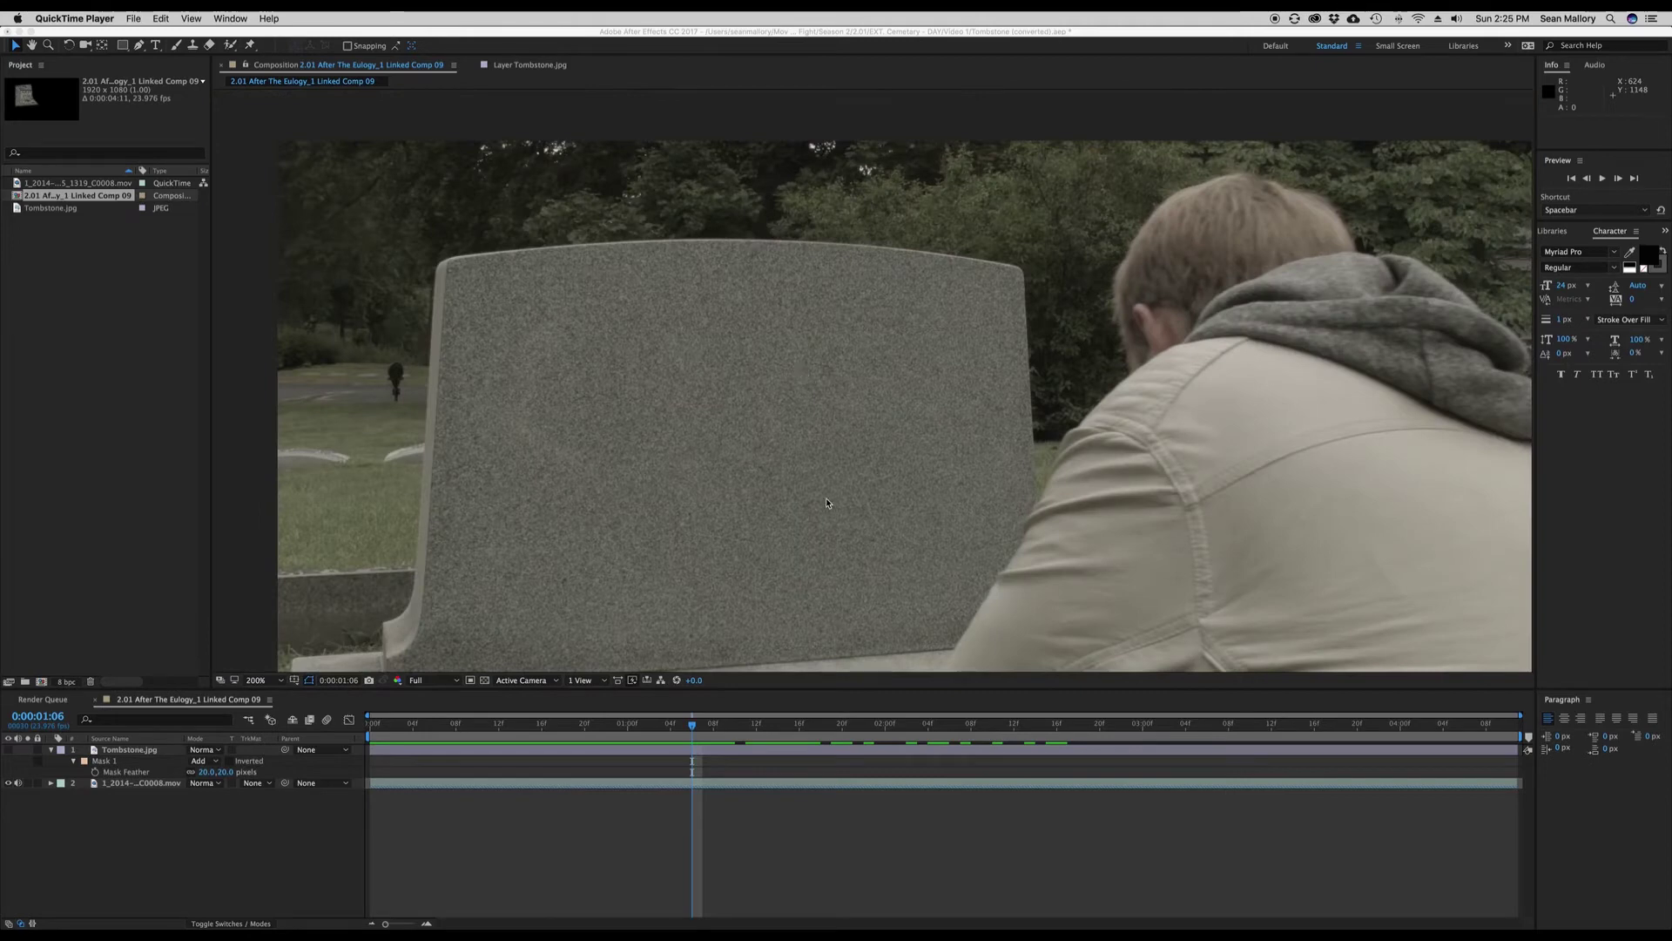
pyautogui.click(638, 730)
pyautogui.moveTo(605, 727); pyautogui.dragTo(567, 732)
pyautogui.press('space')
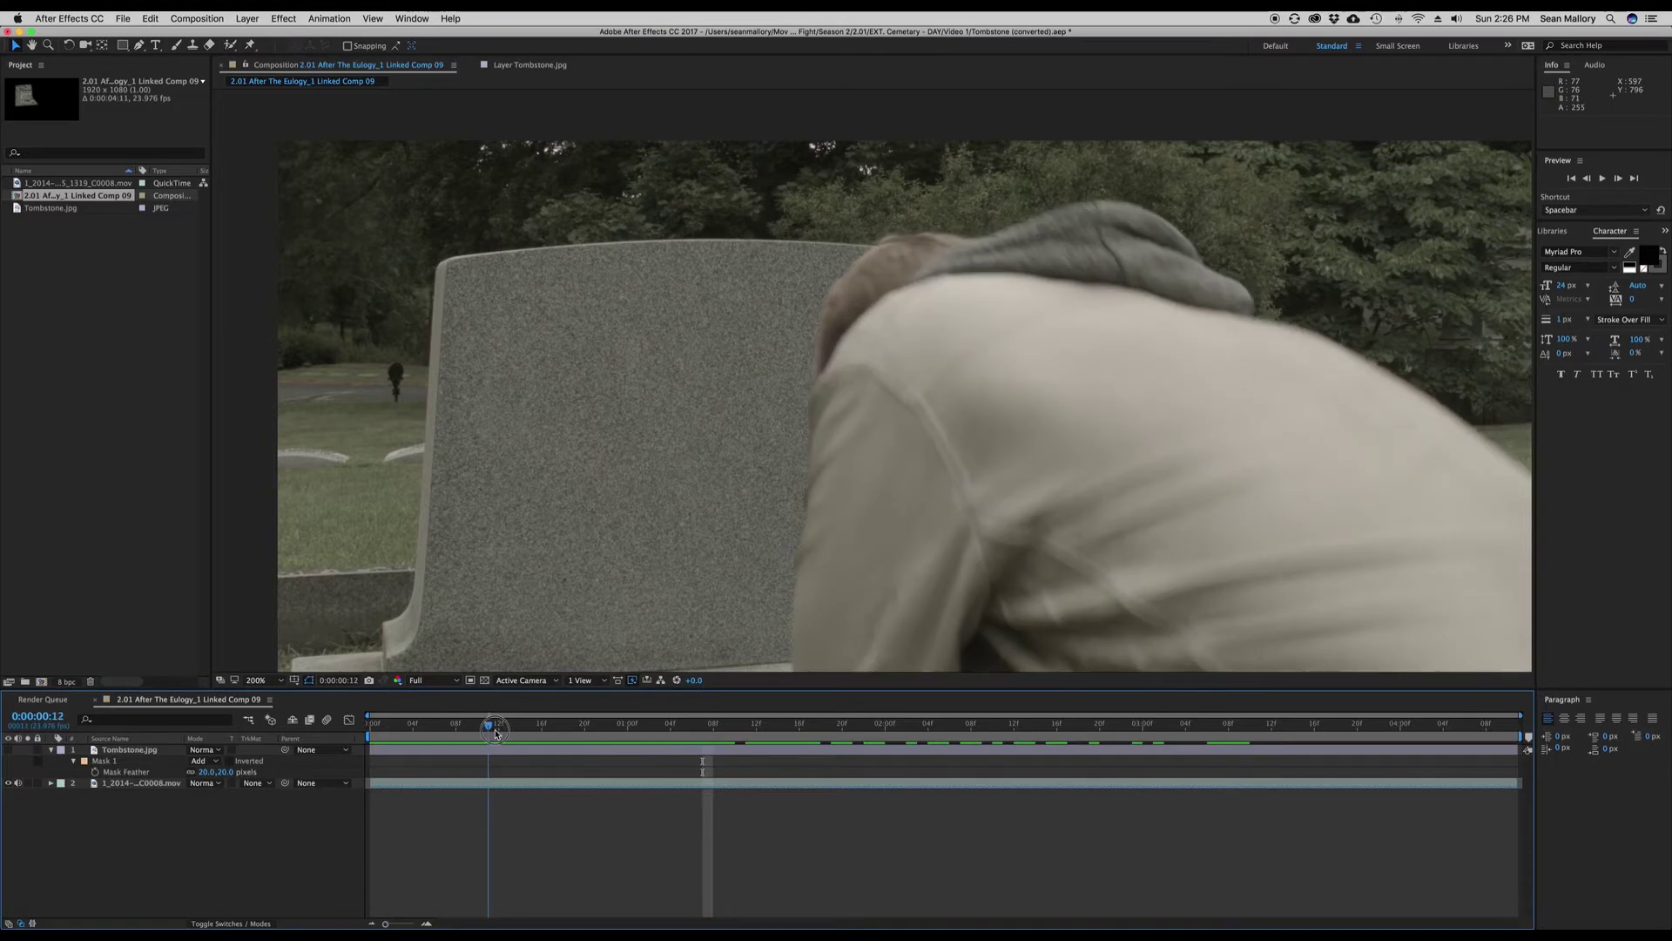
pyautogui.moveTo(1148, 751); pyautogui.dragTo(539, 746)
pyautogui.press('space')
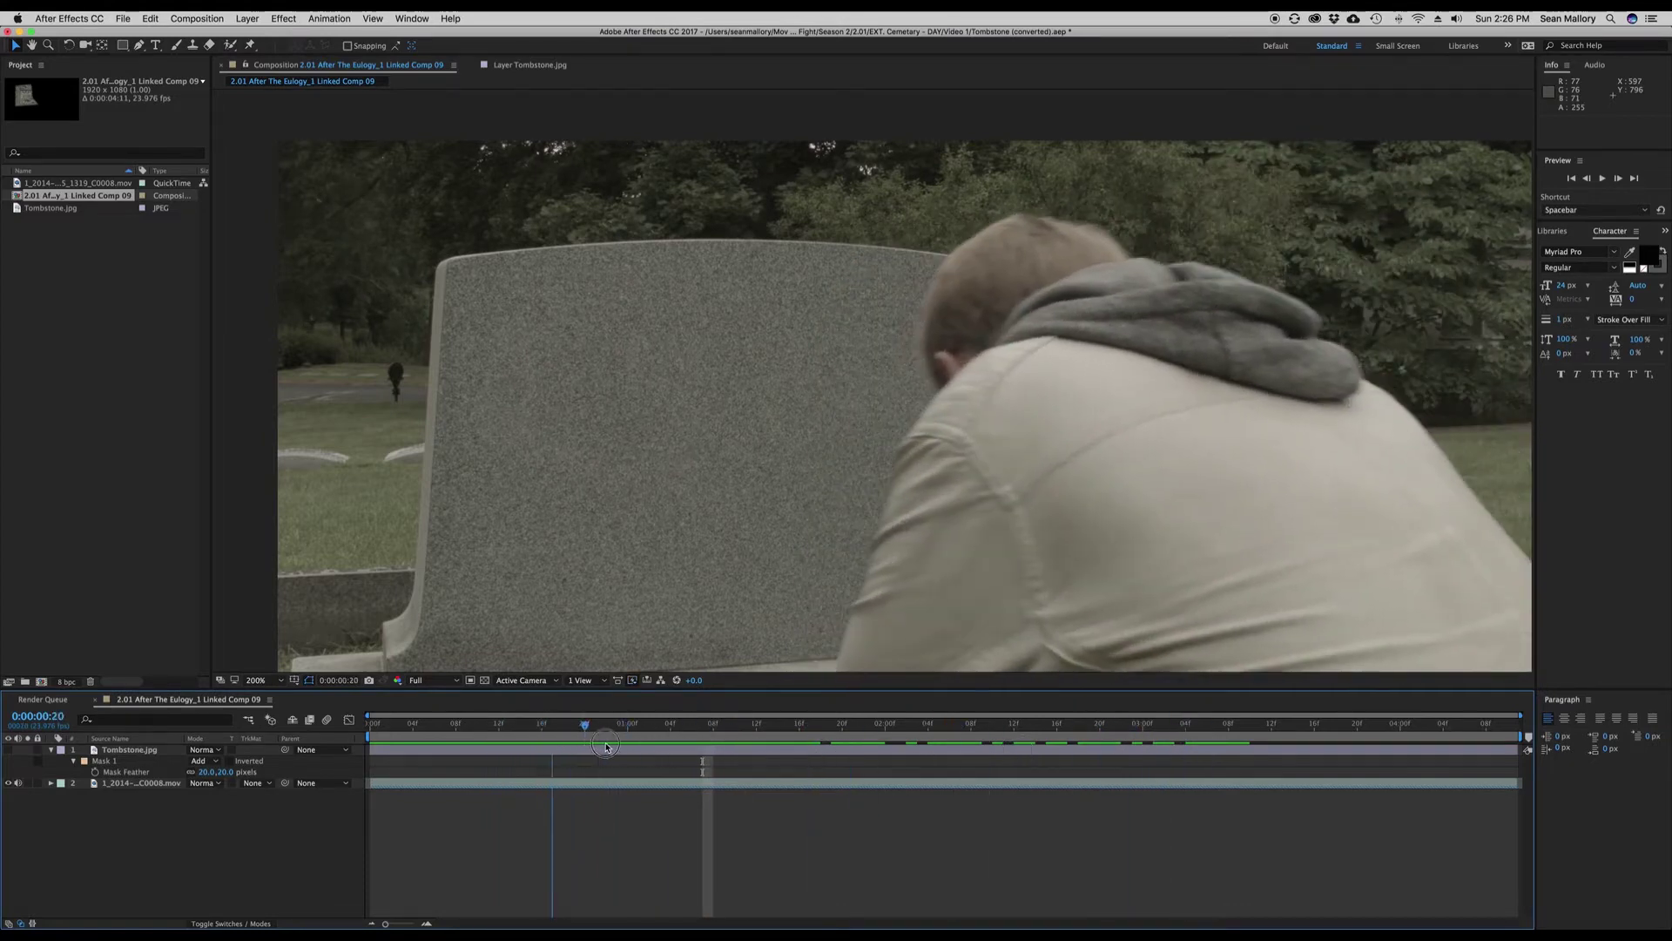
pyautogui.press('space')
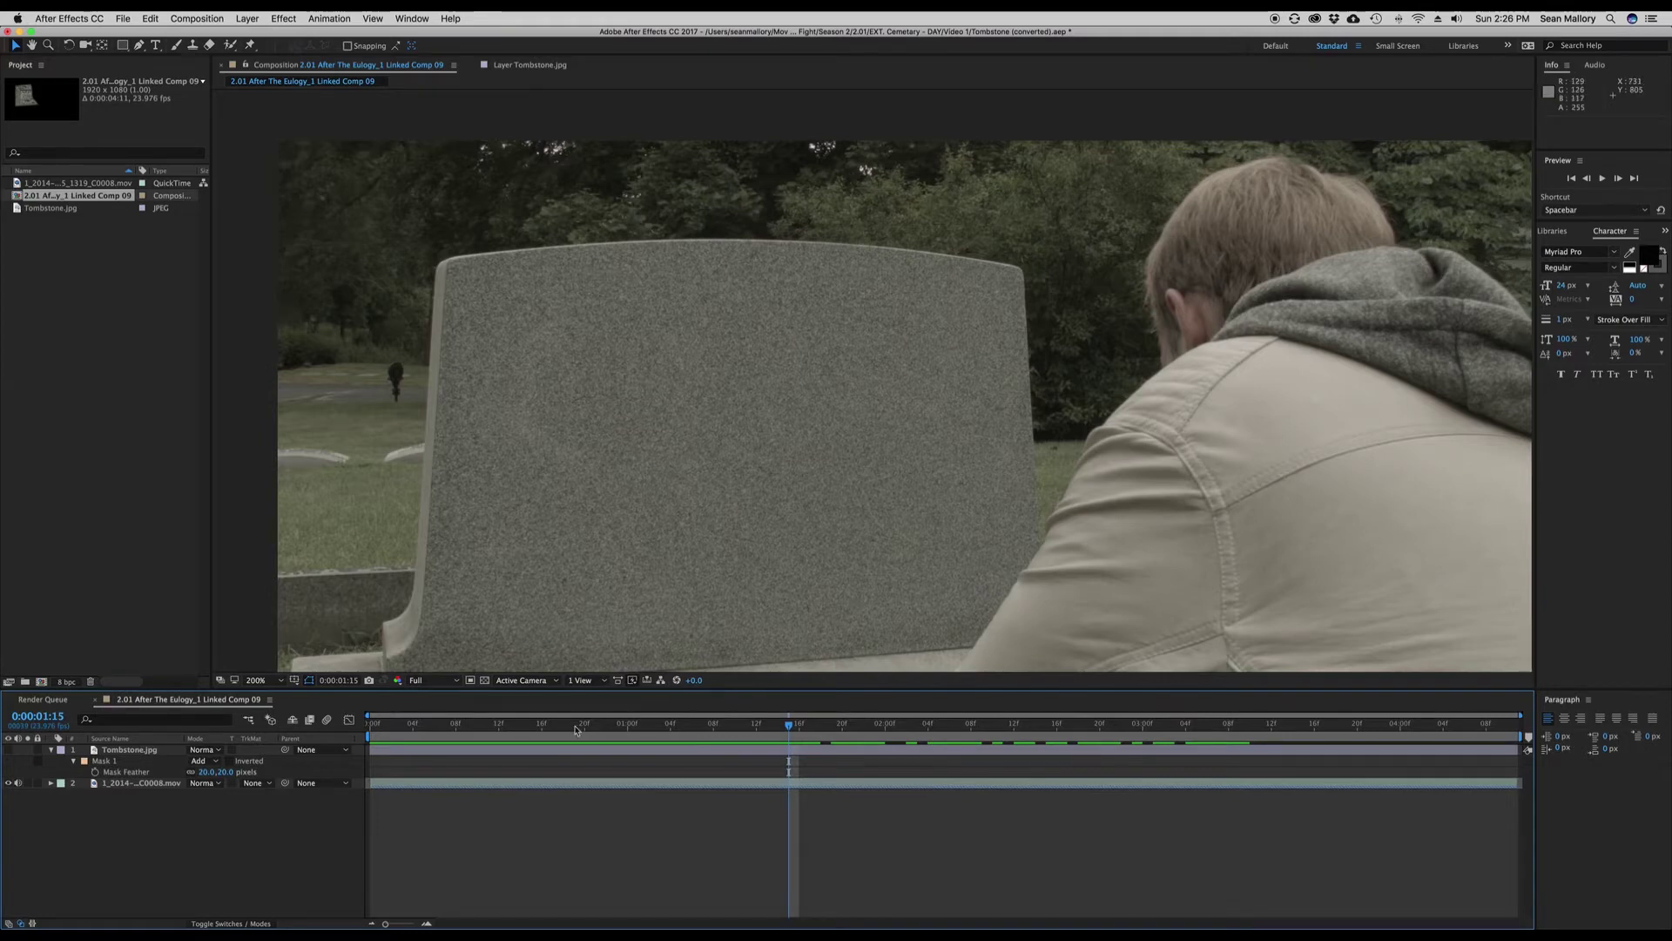
# Check the blurred-jacket and kneeling-man frames, then switch to Photoshop
pyautogui.click(415, 726)
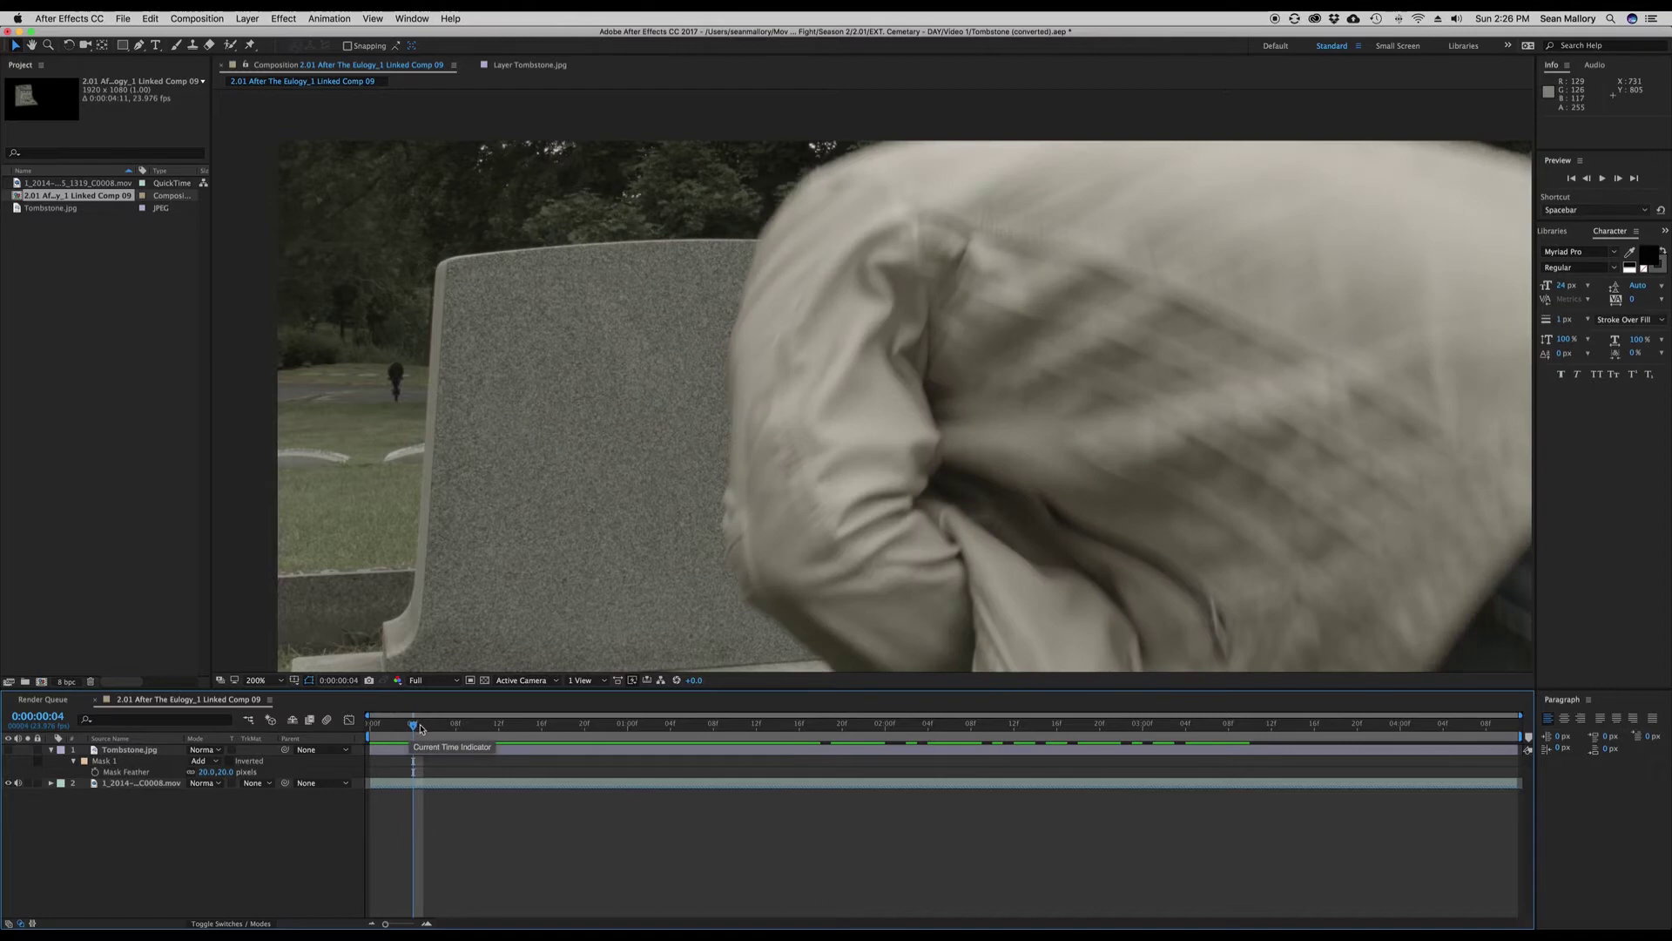
pyautogui.moveTo(428, 726); pyautogui.dragTo(830, 734)
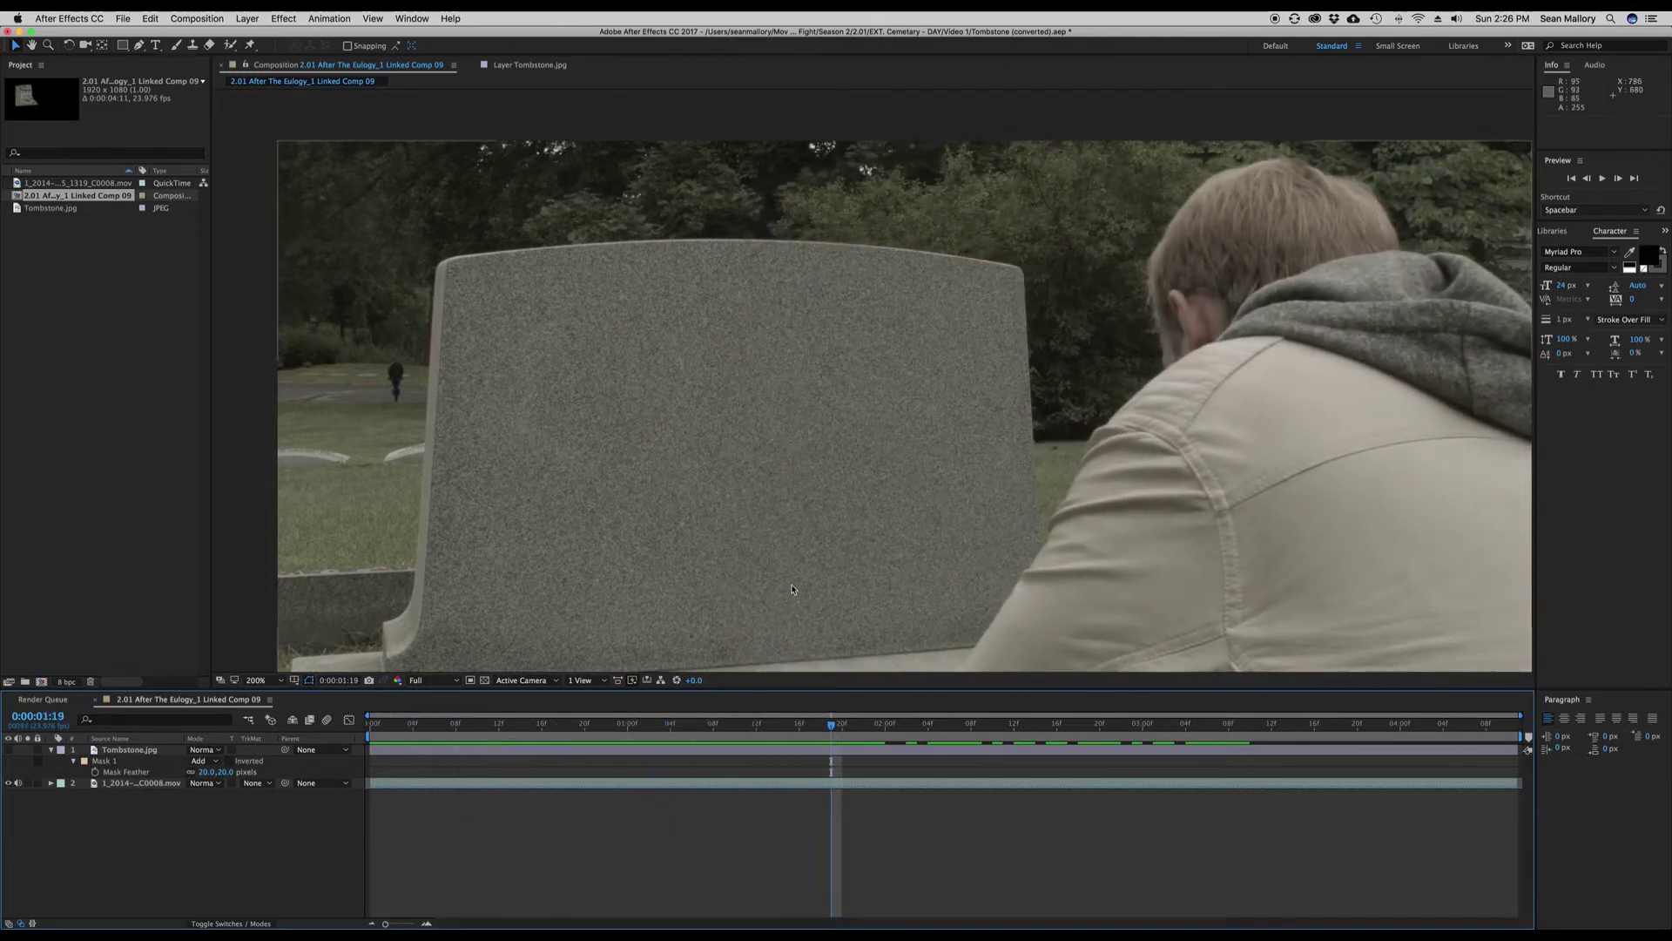
pyautogui.scroll(-2, 792, 588)
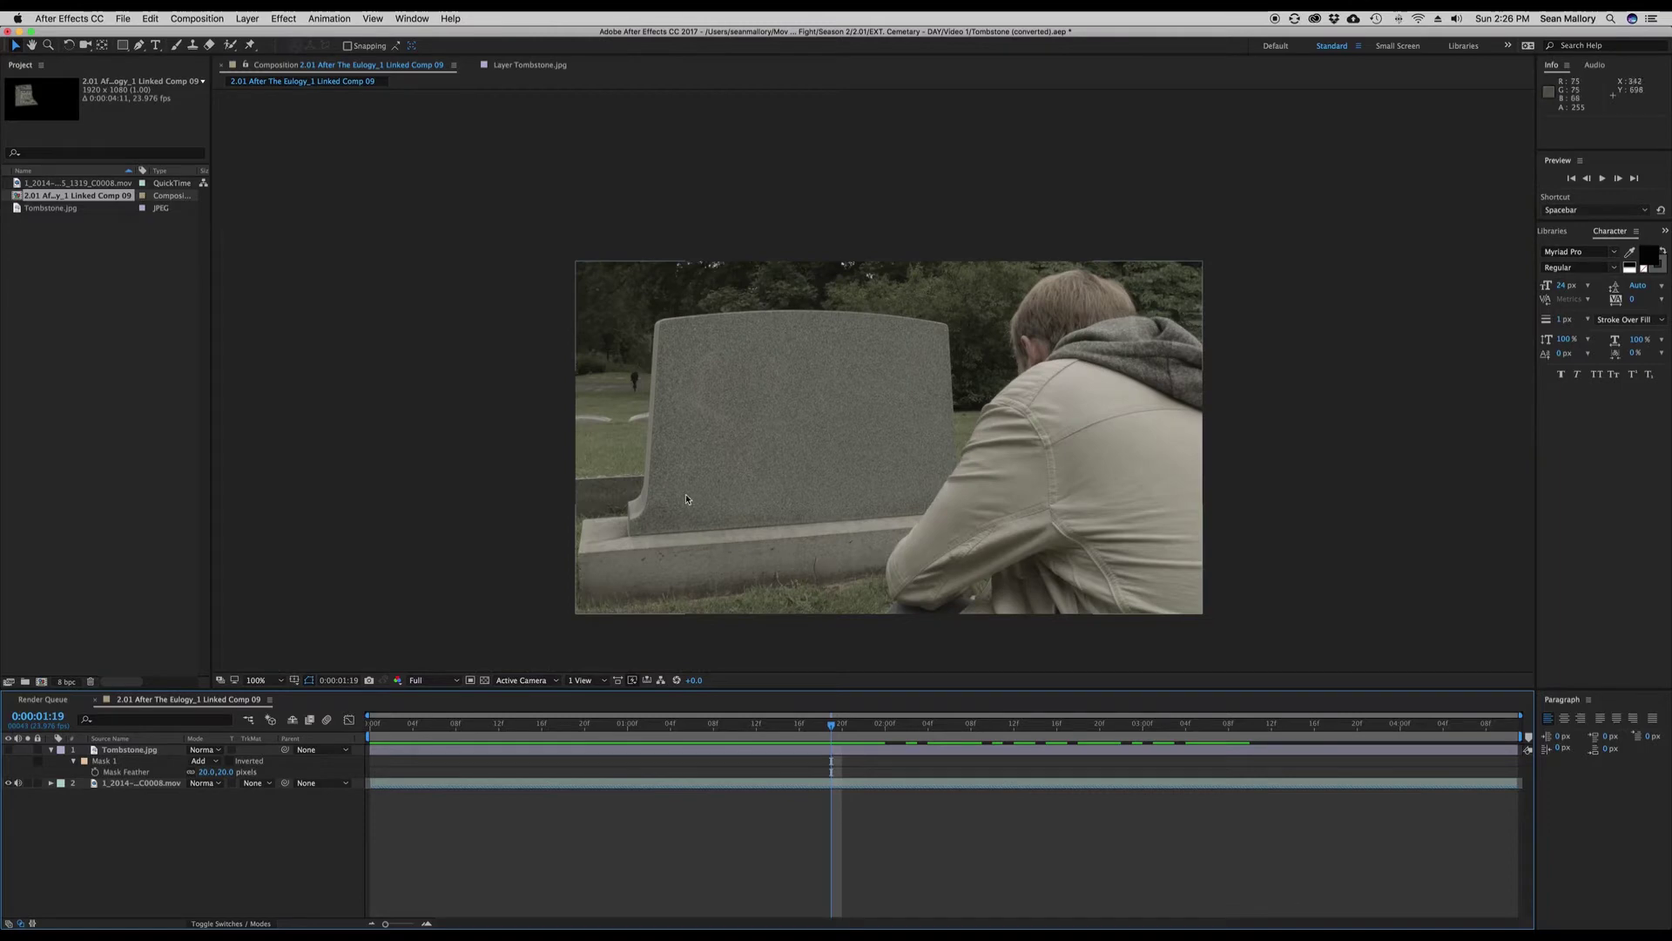
pyautogui.click(413, 725)
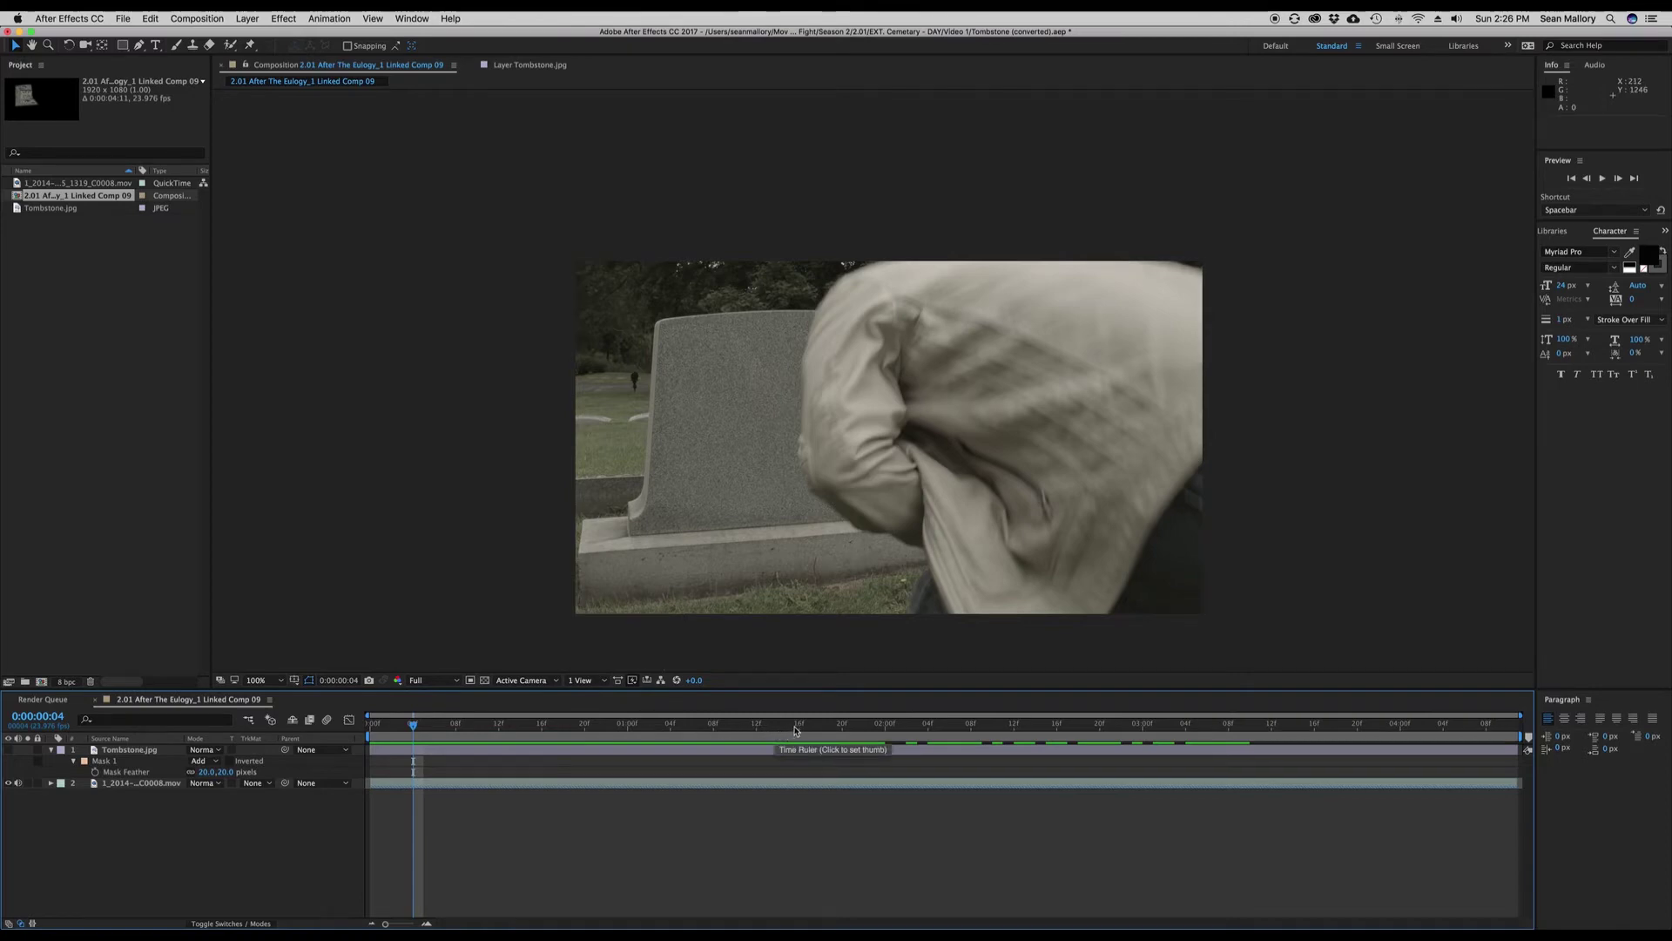
pyautogui.click(896, 726)
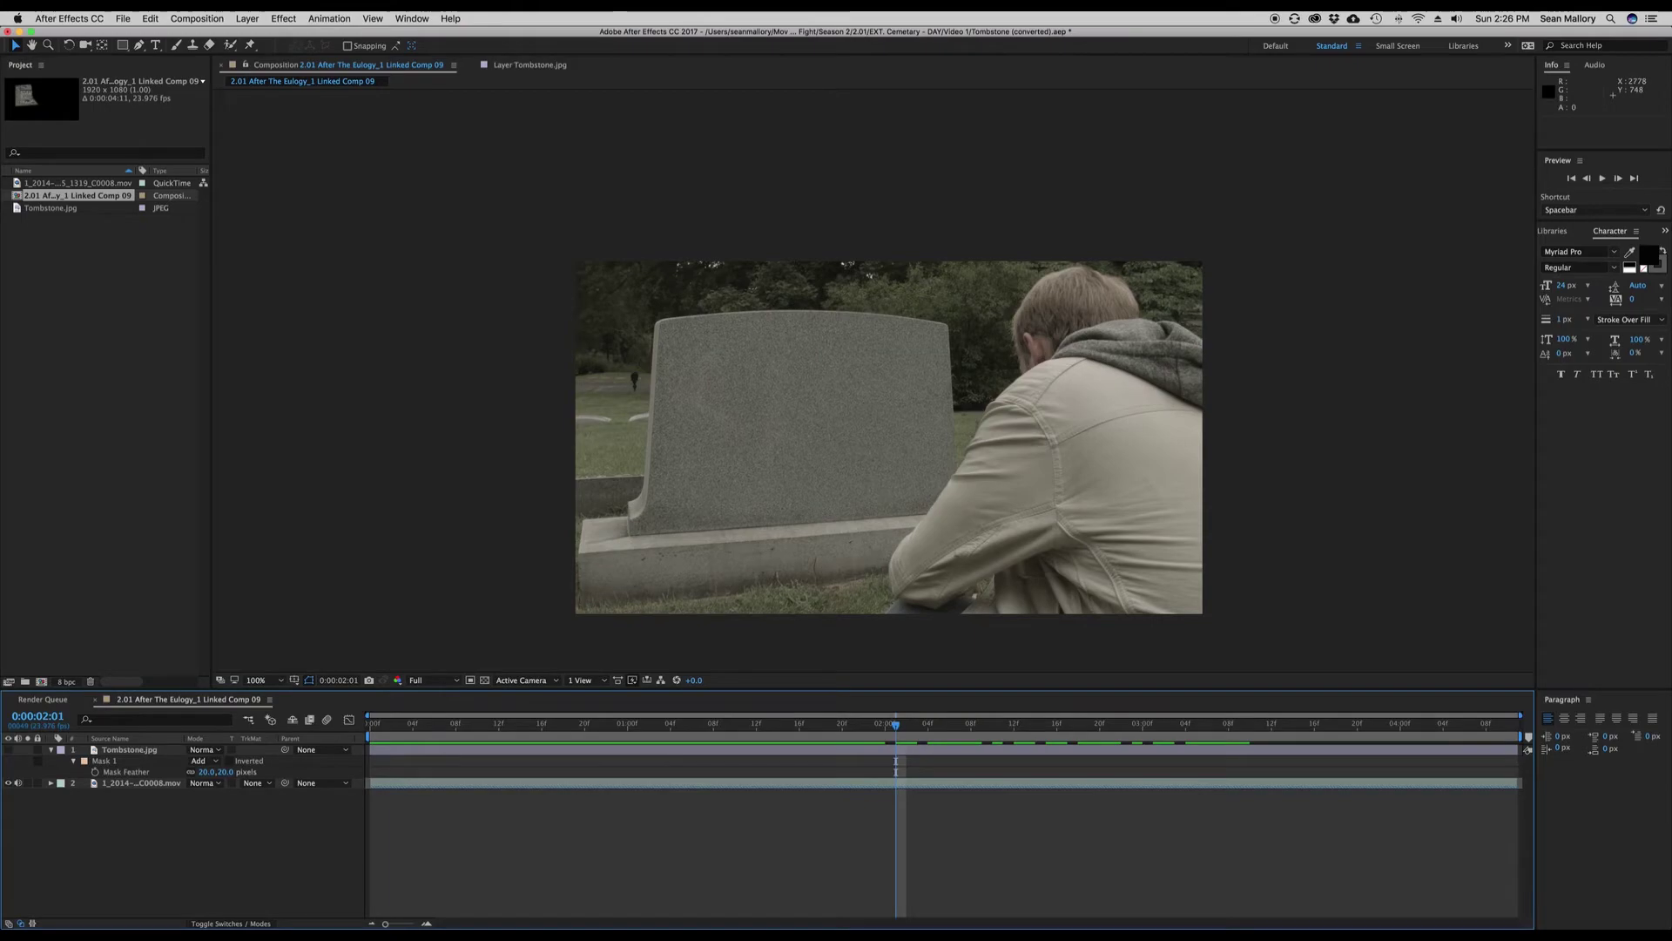
pyautogui.press('super+Tab')
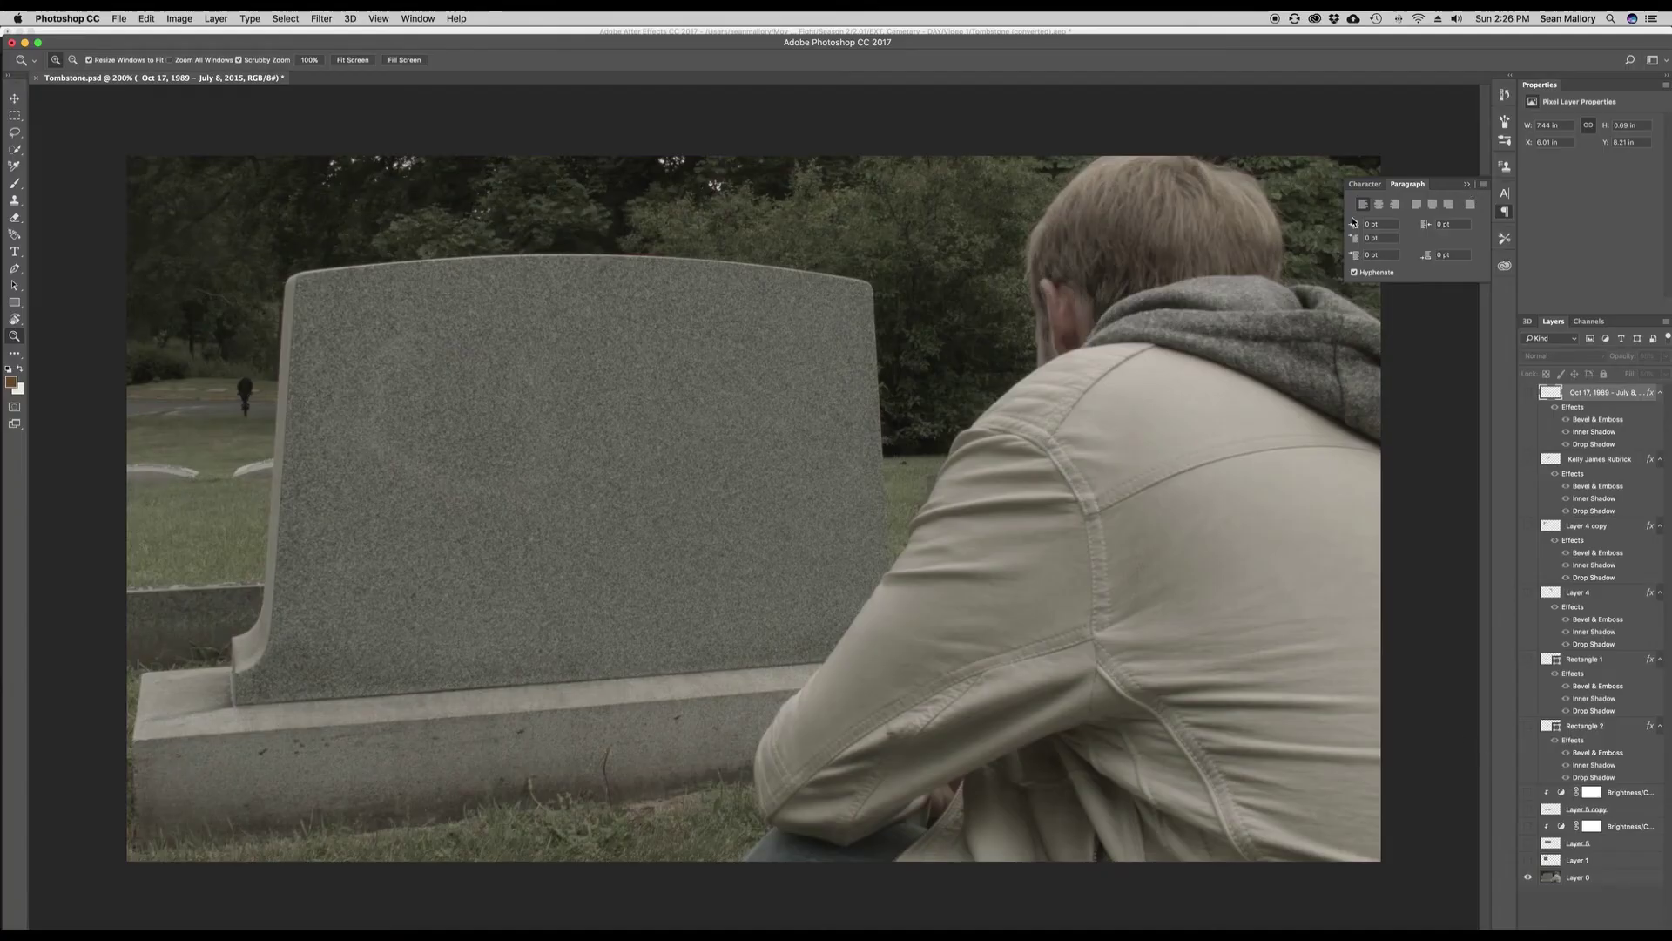
pyautogui.click(1467, 184)
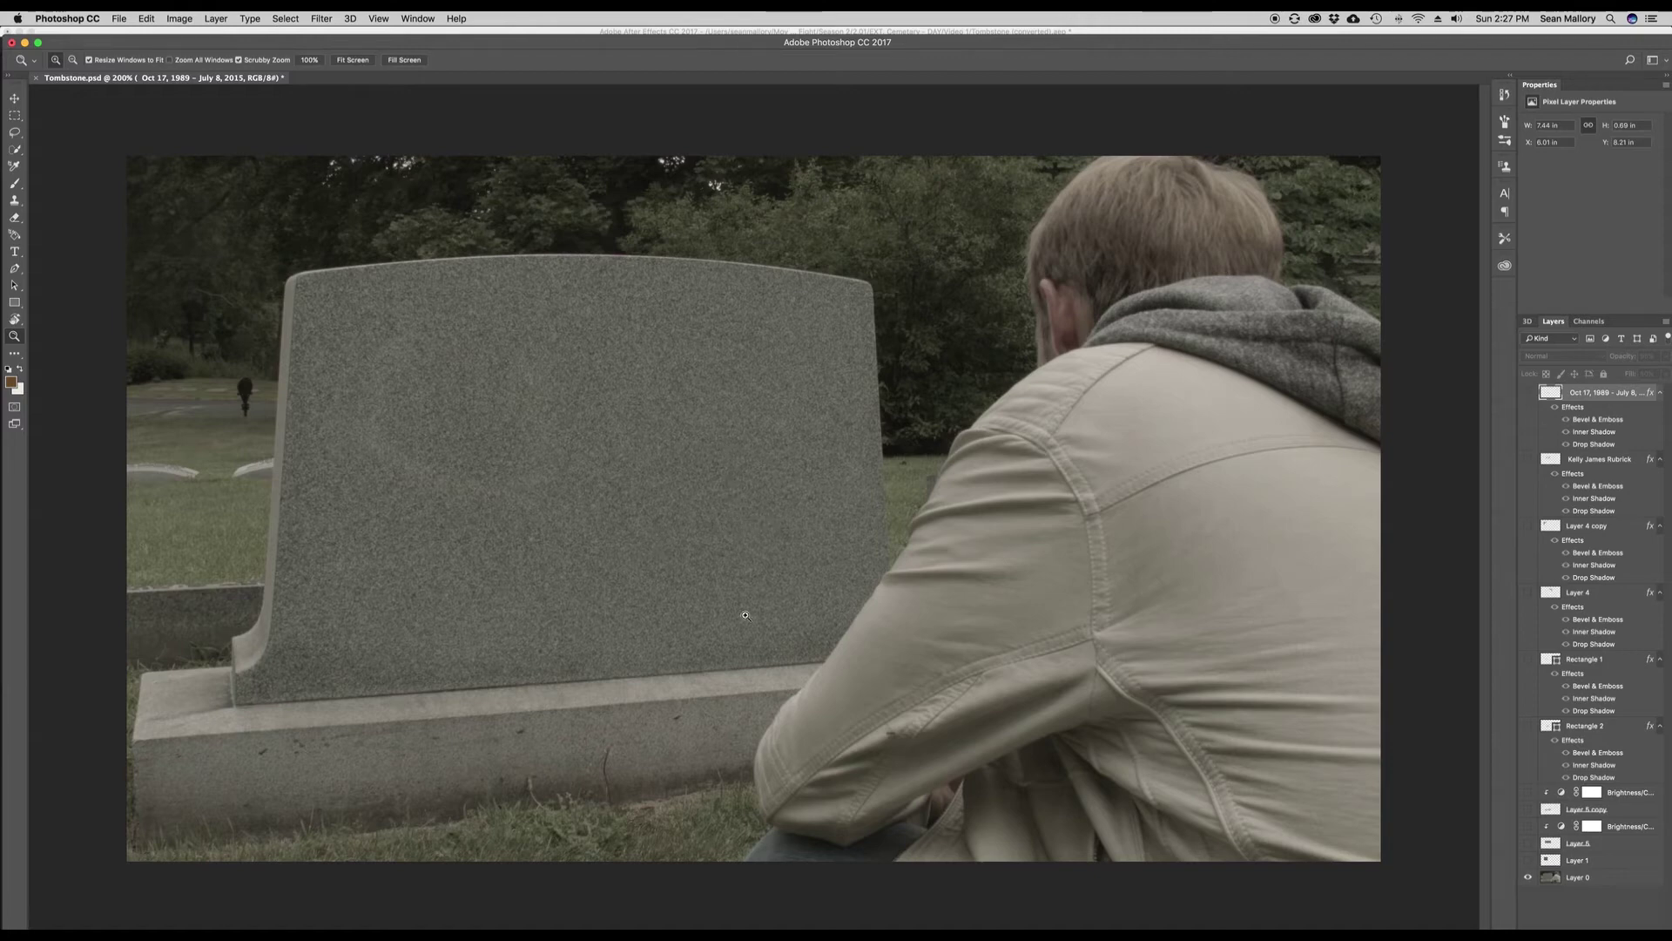
pyautogui.click(1527, 861)
pyautogui.click(1528, 860)
pyautogui.click(1528, 861)
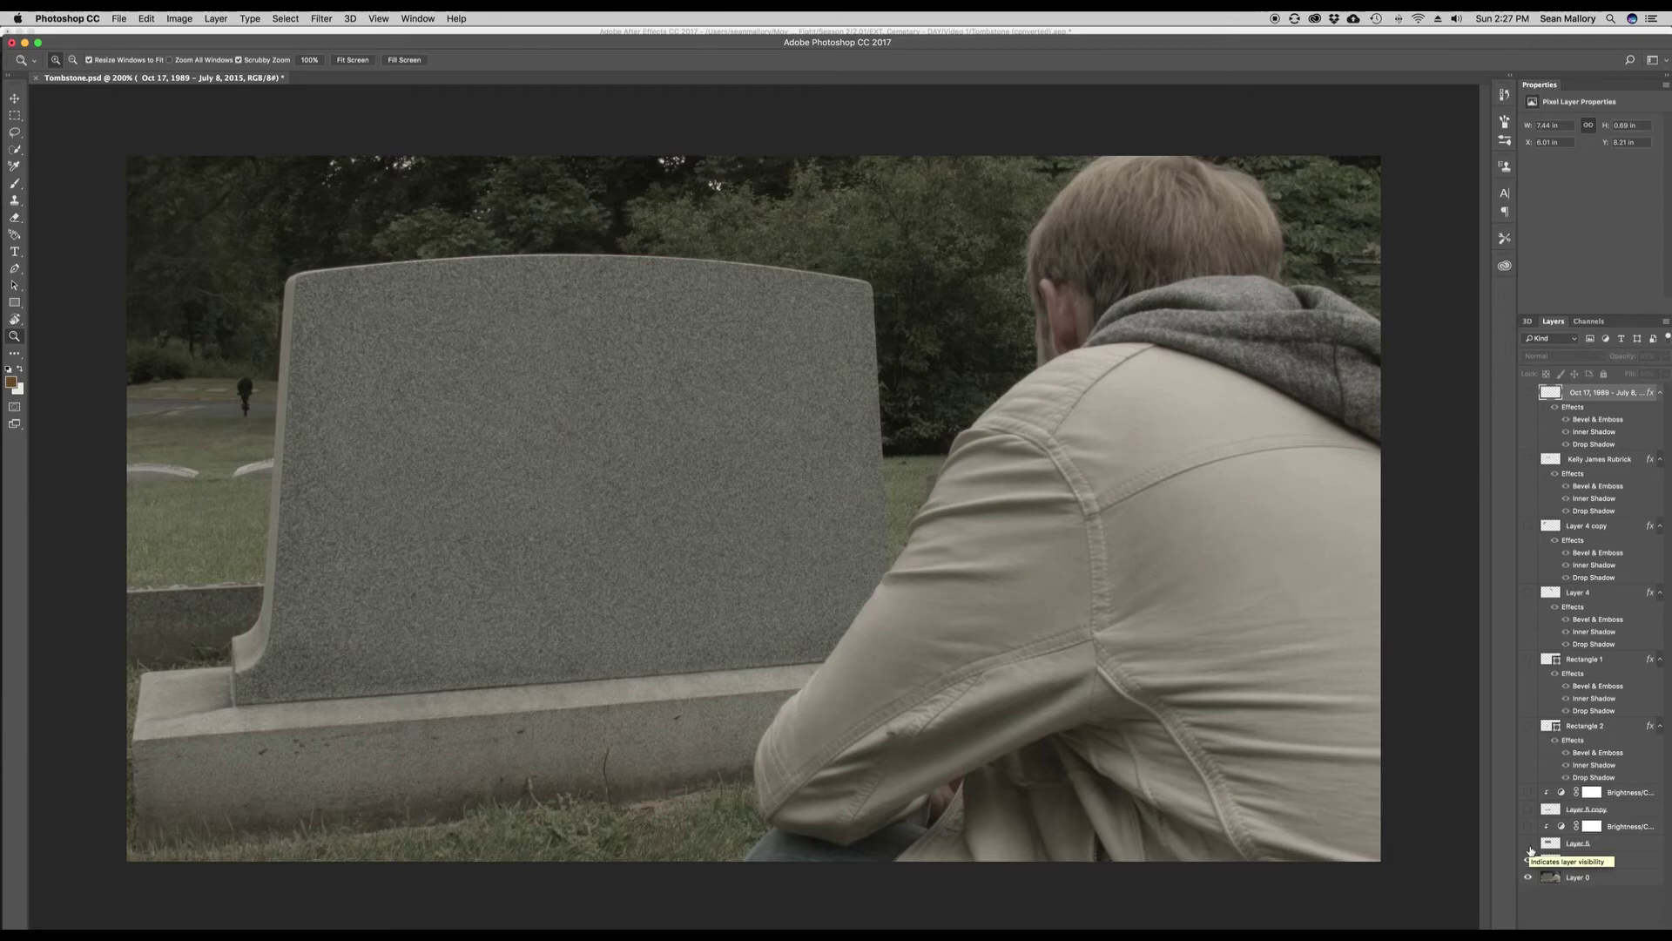
pyautogui.moveTo(1529, 855); pyautogui.dragTo(1528, 393)
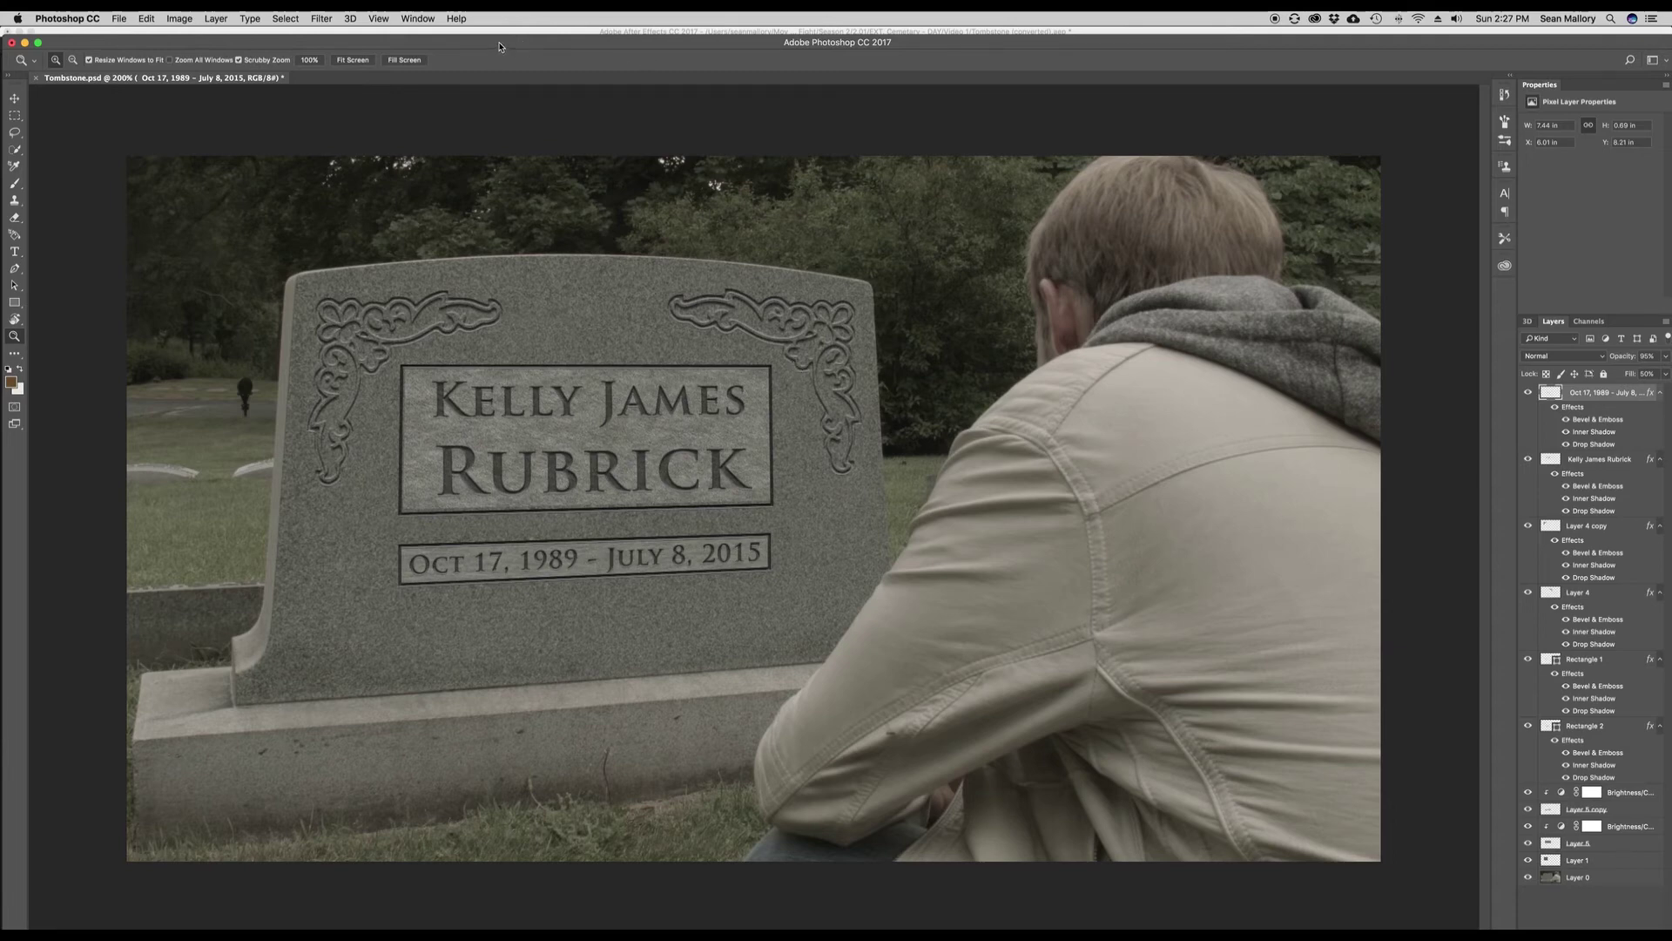
pyautogui.moveTo(501, 46); pyautogui.dragTo(1671, 46)
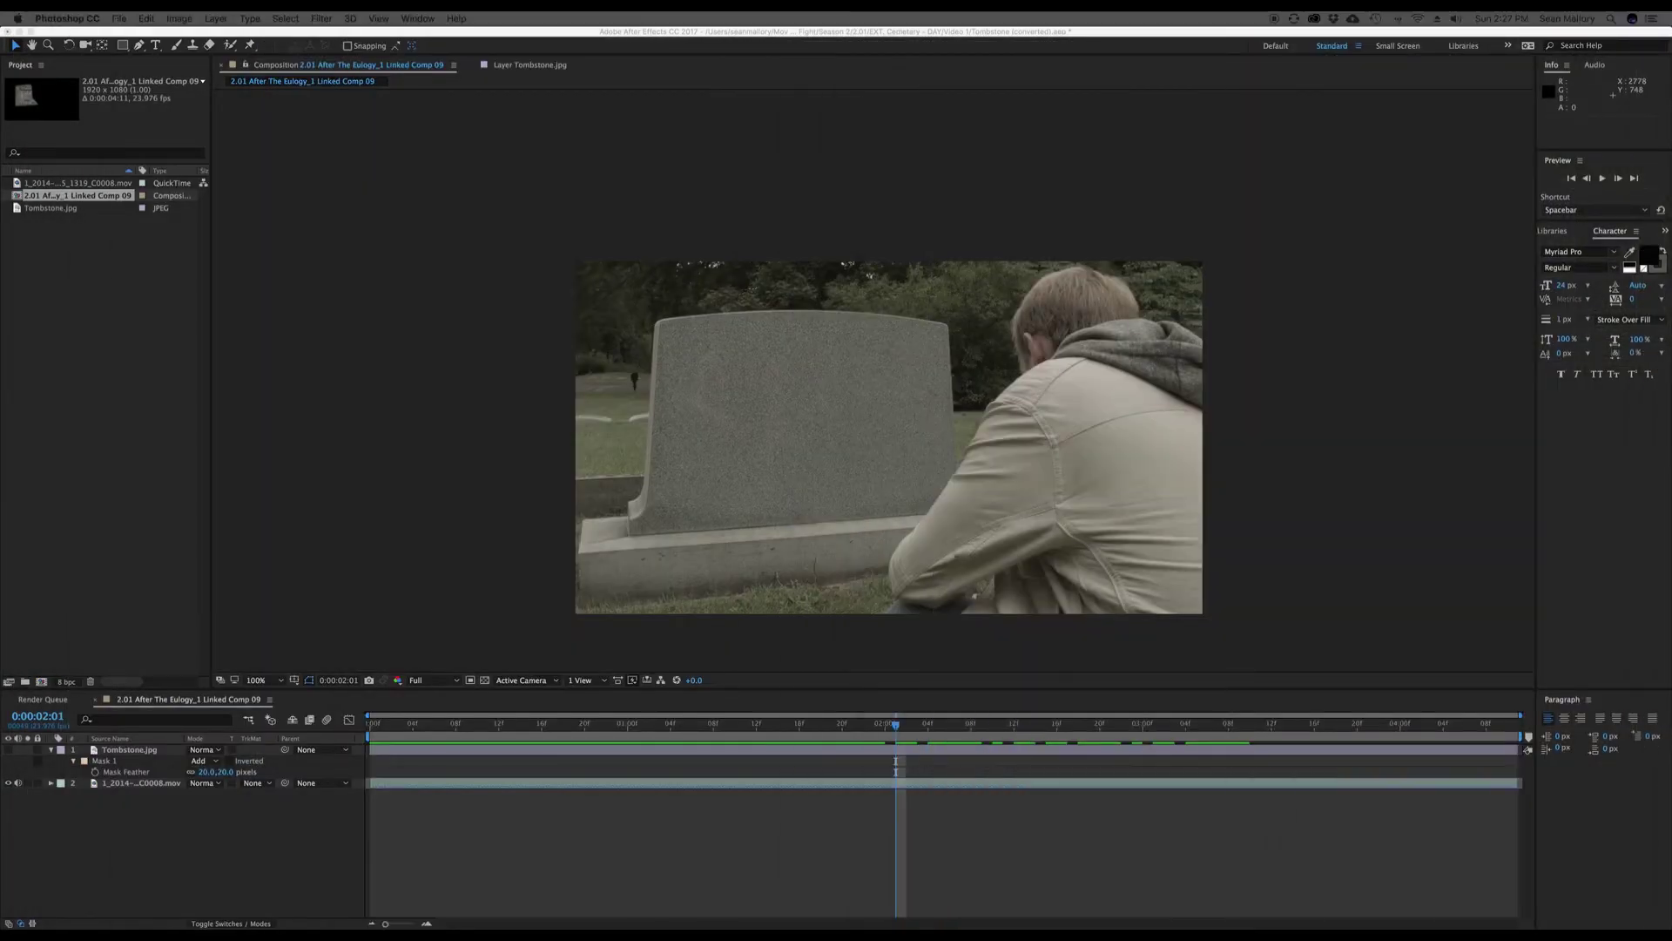
# Return to After Effects and play the shot from the start with the engraved headstone
pyautogui.click(122, 341)
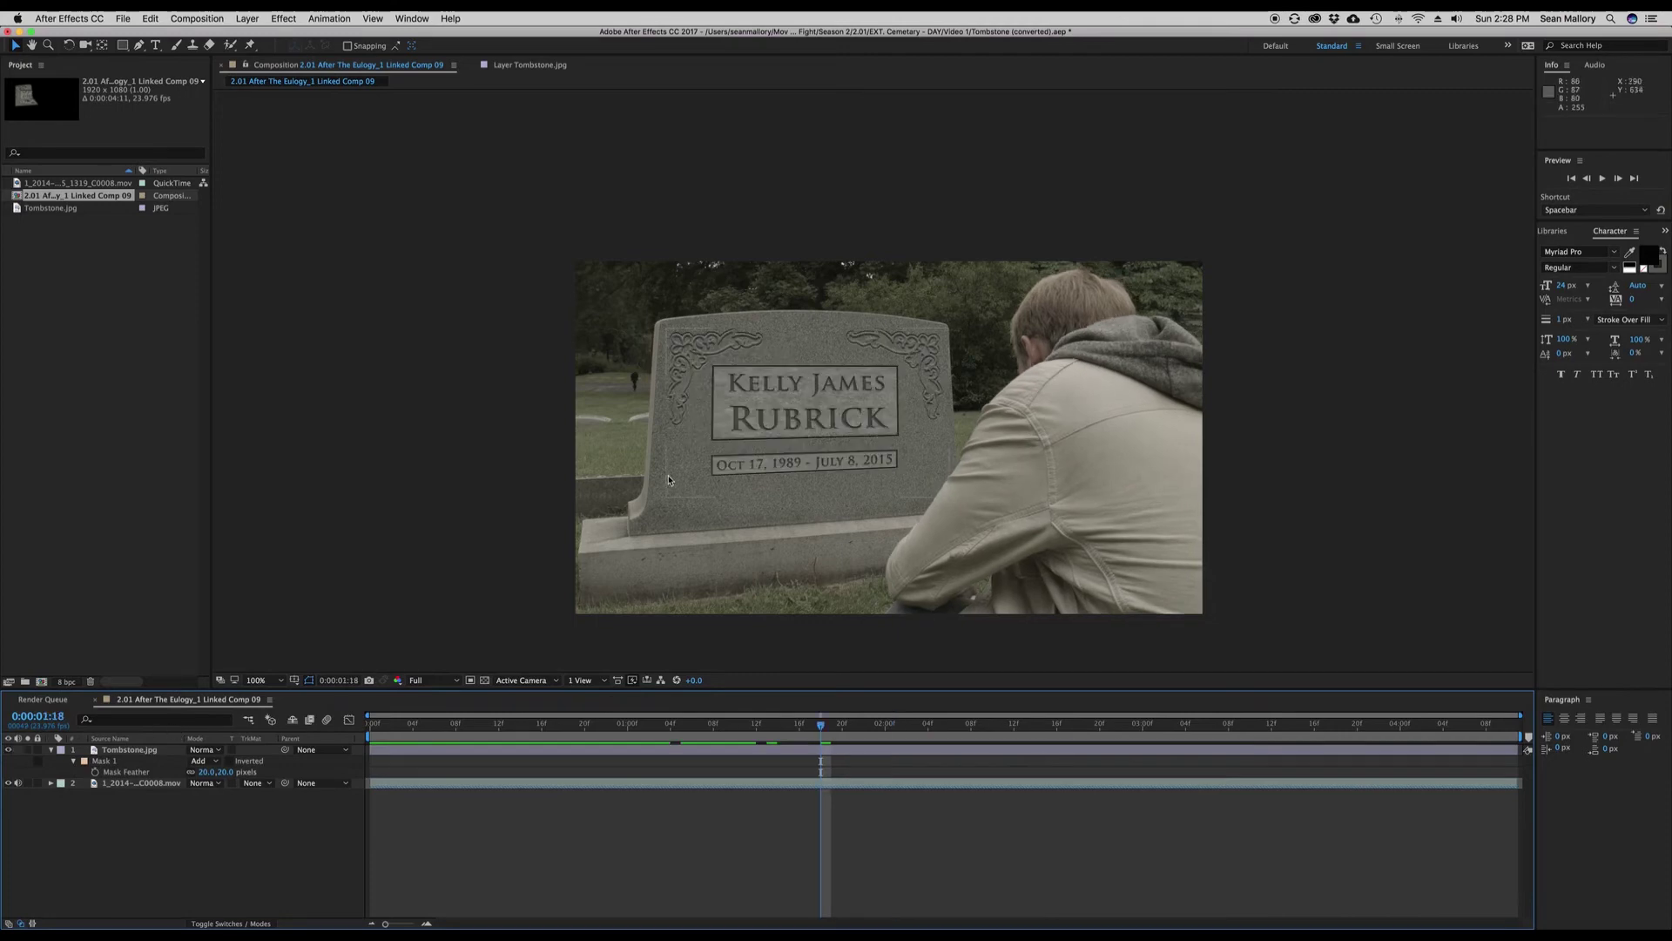
pyautogui.click(698, 726)
pyautogui.moveTo(696, 731); pyautogui.dragTo(401, 730)
pyautogui.press('space')
pyautogui.press('space')
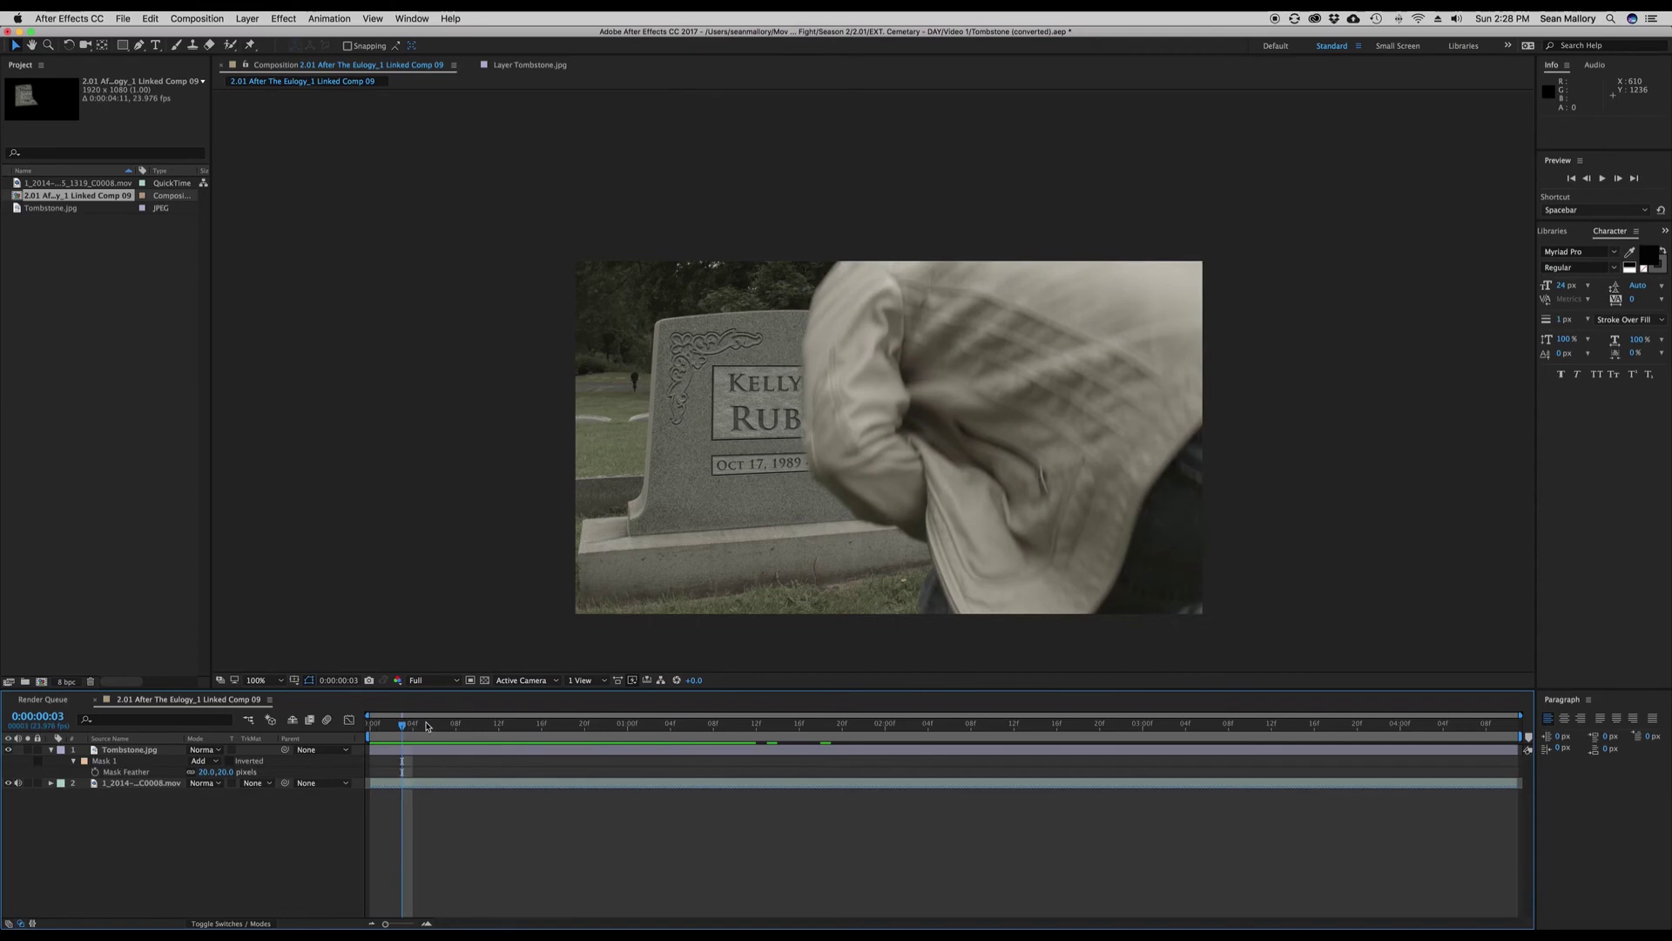
pyautogui.click(109, 761)
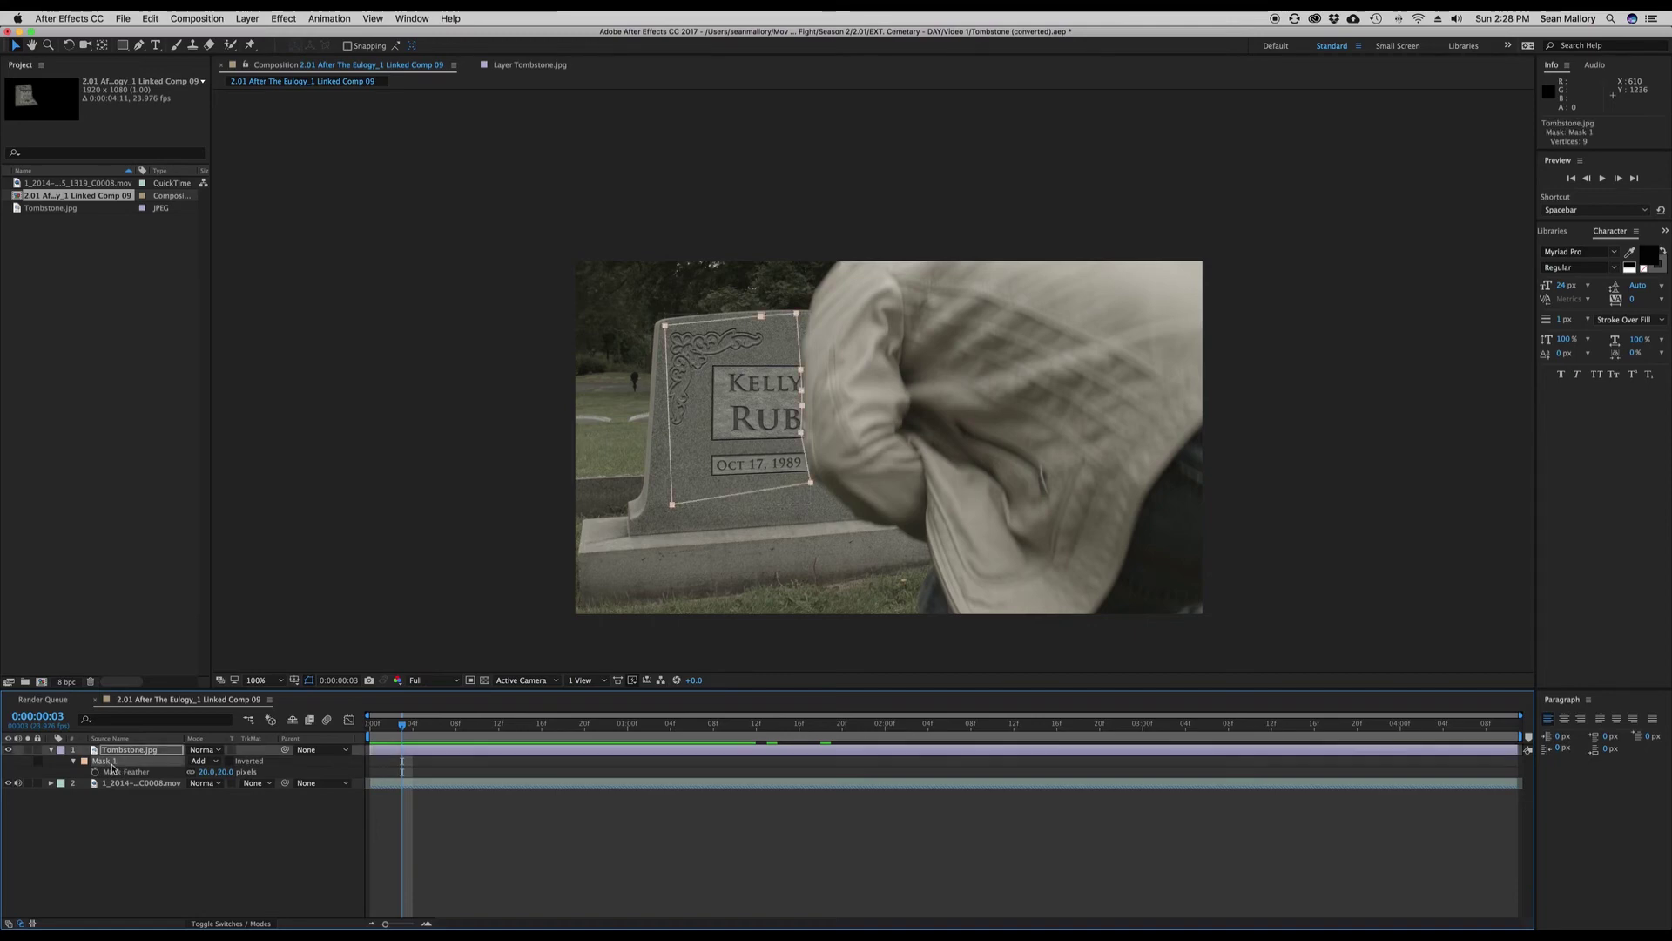
pyautogui.moveTo(403, 730); pyautogui.dragTo(681, 734)
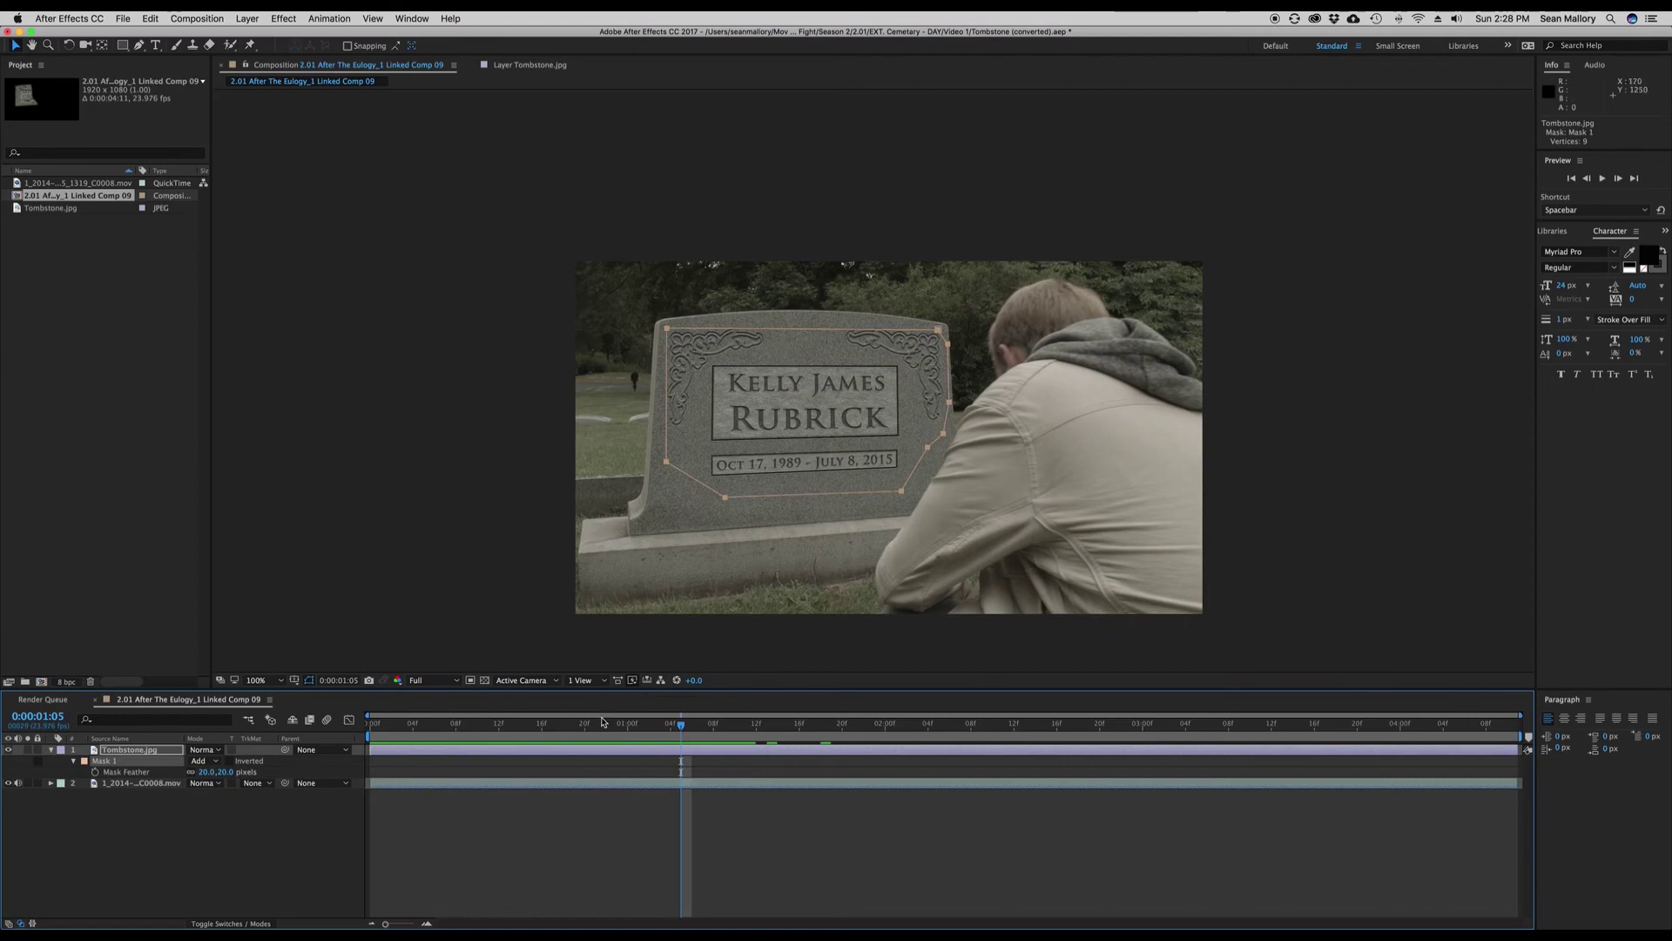
pyautogui.click(523, 732)
pyautogui.moveTo(523, 731); pyautogui.dragTo(423, 736)
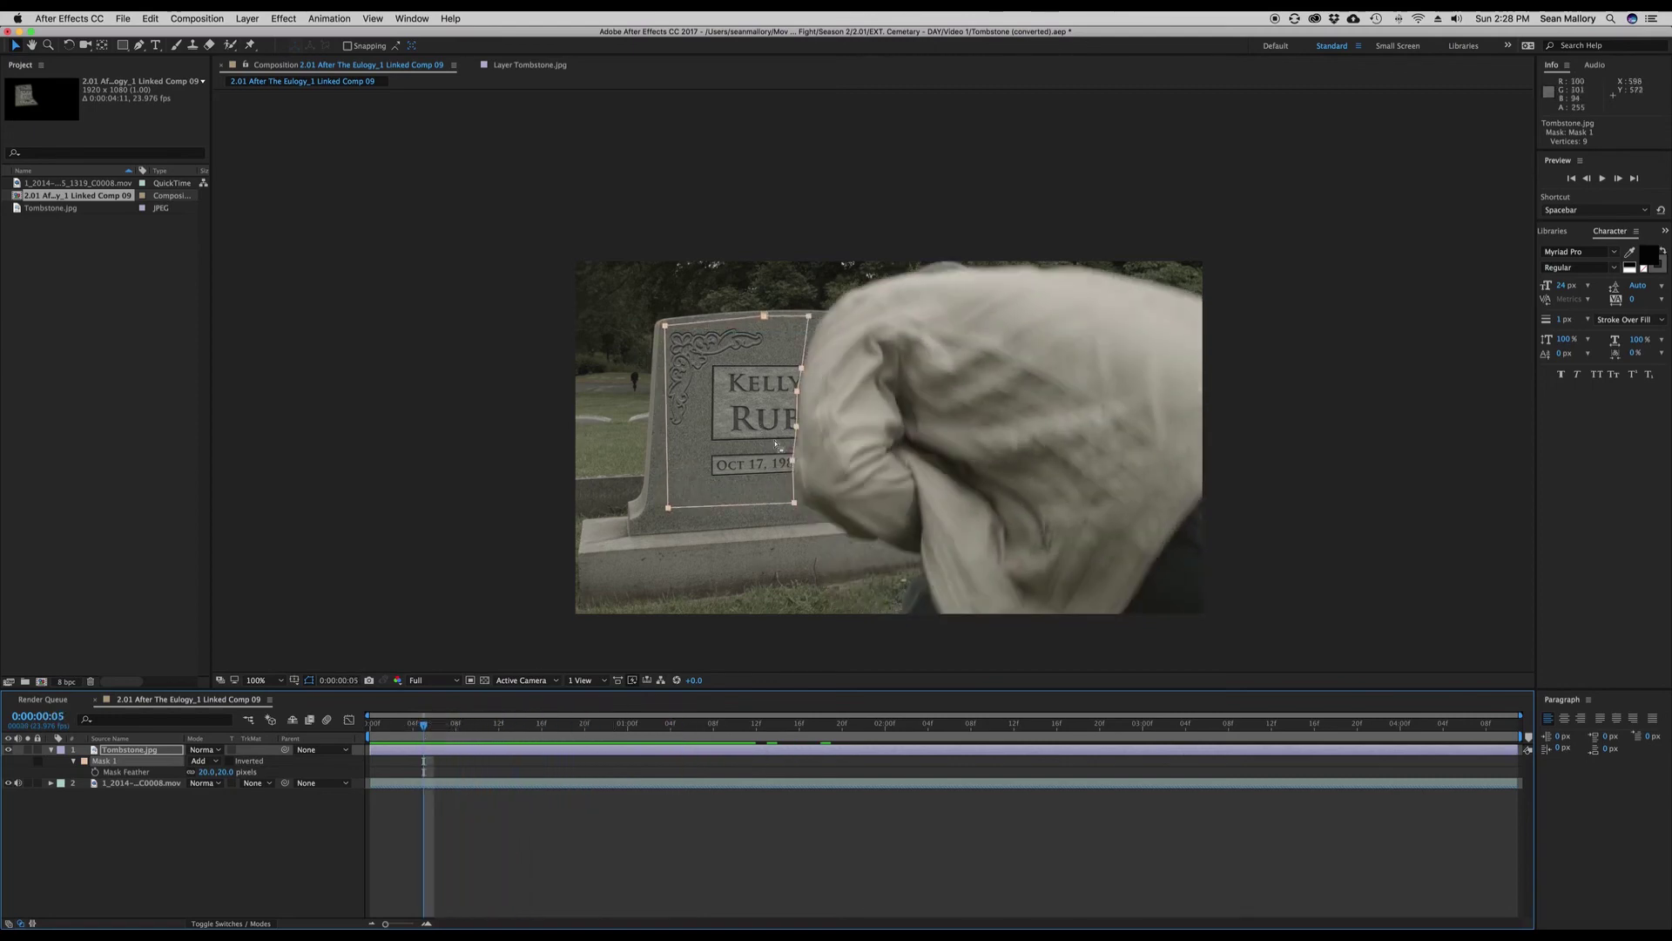
pyautogui.press('.')
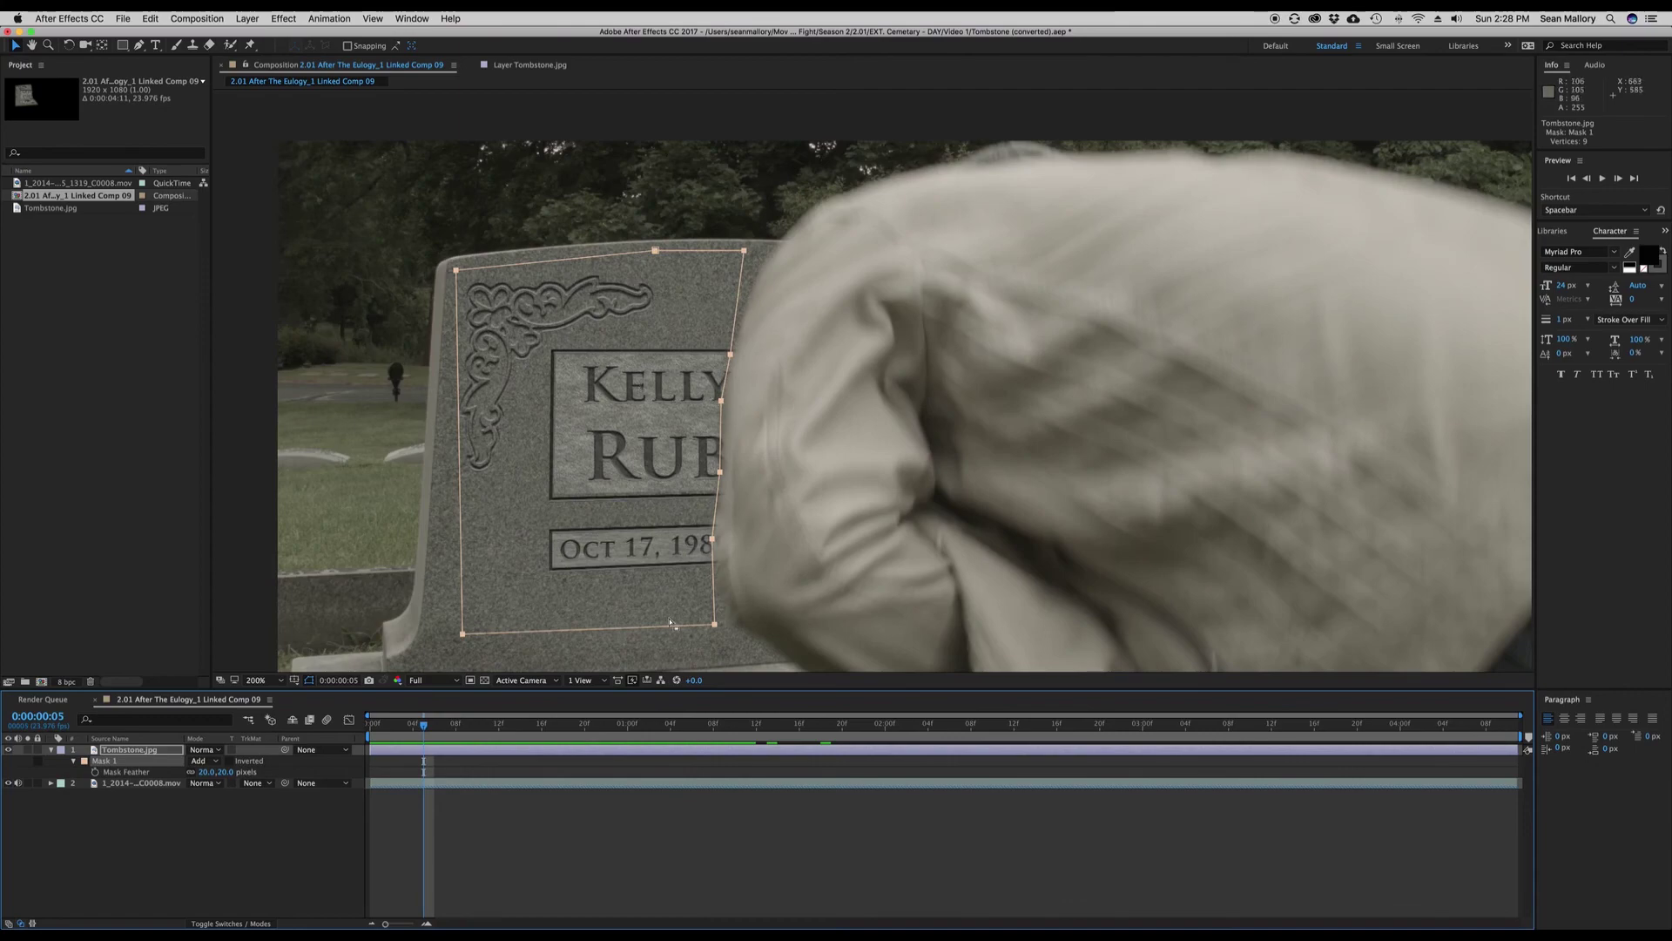
pyautogui.click(372, 726)
pyautogui.moveTo(372, 726); pyautogui.dragTo(694, 741)
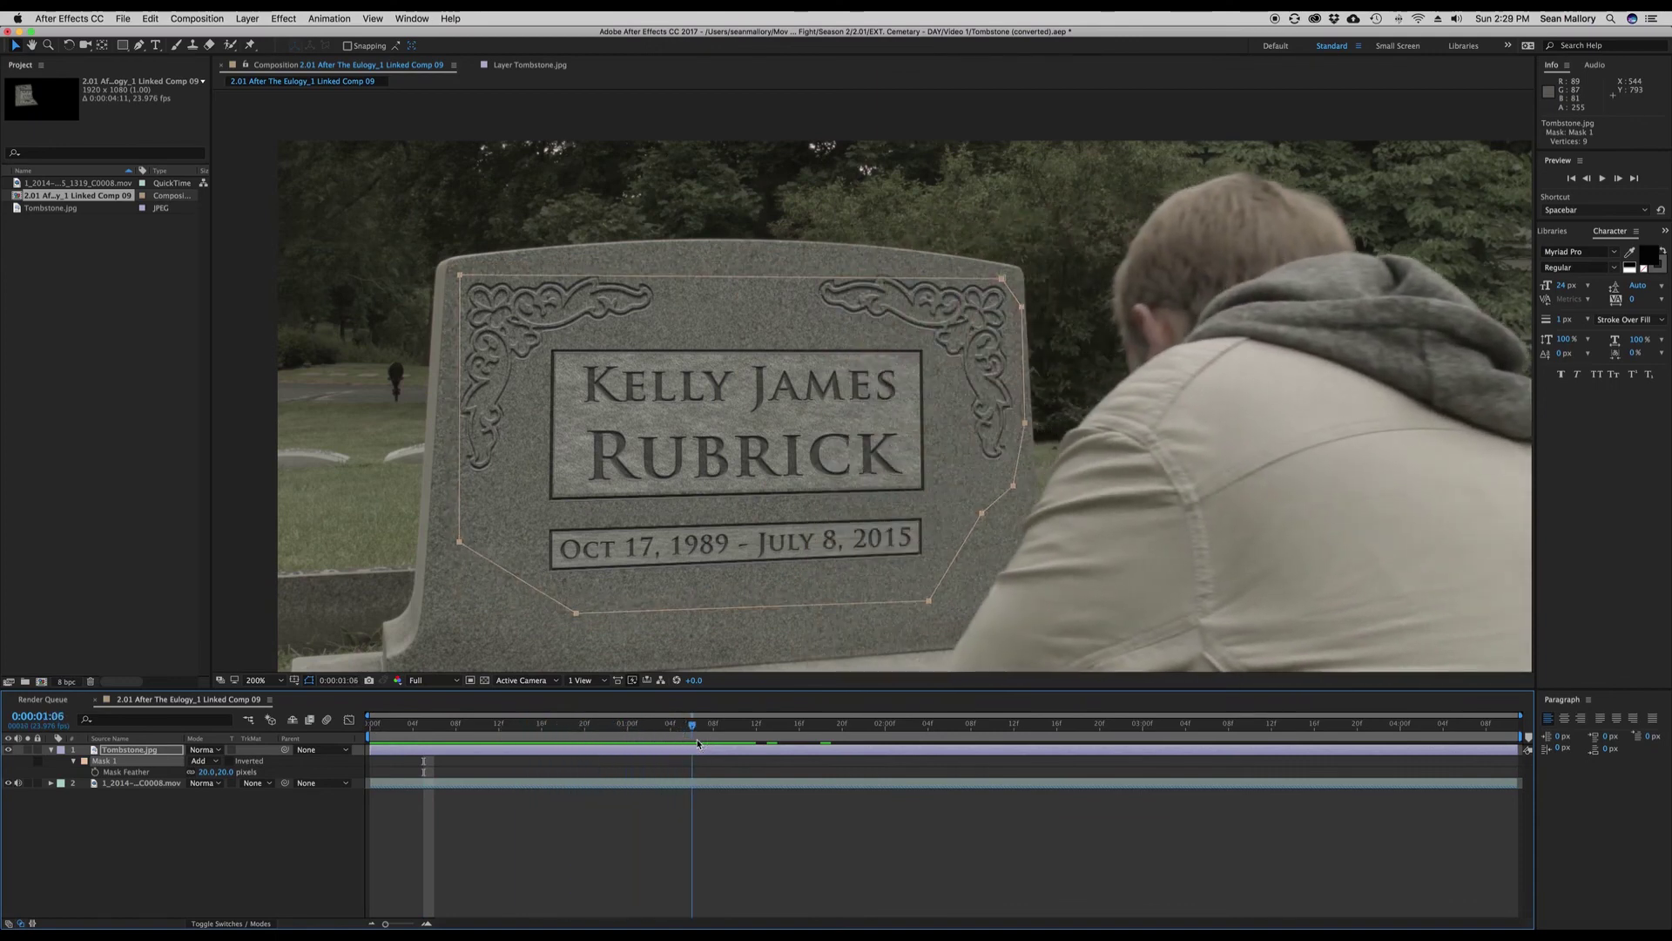
pyautogui.click(799, 728)
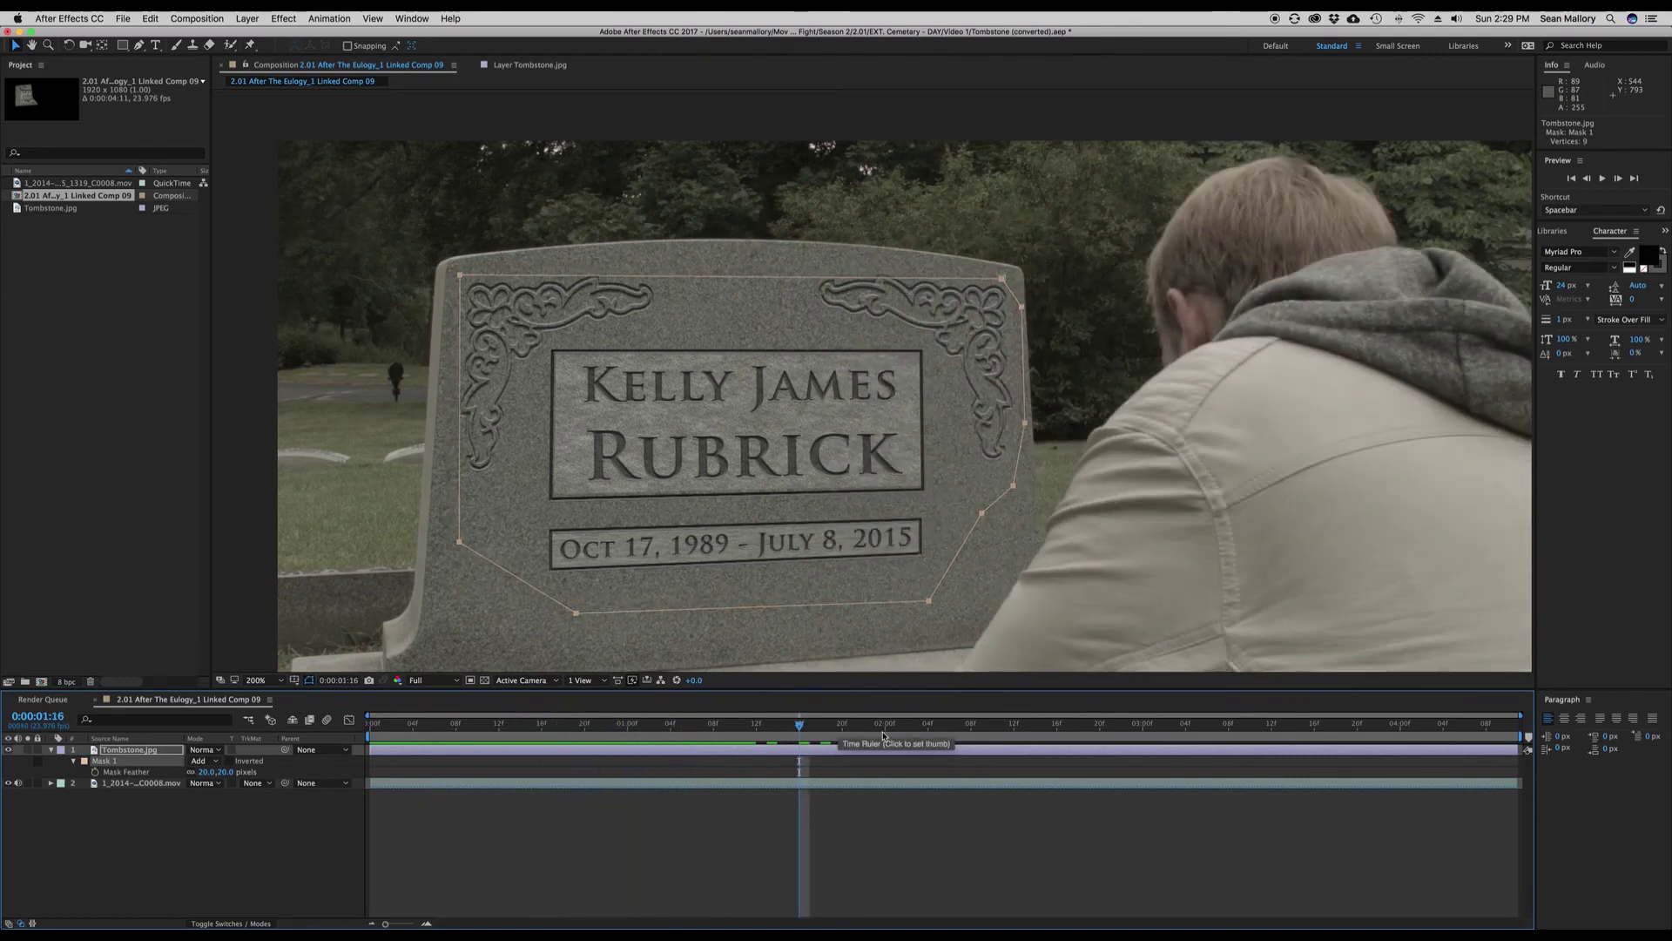